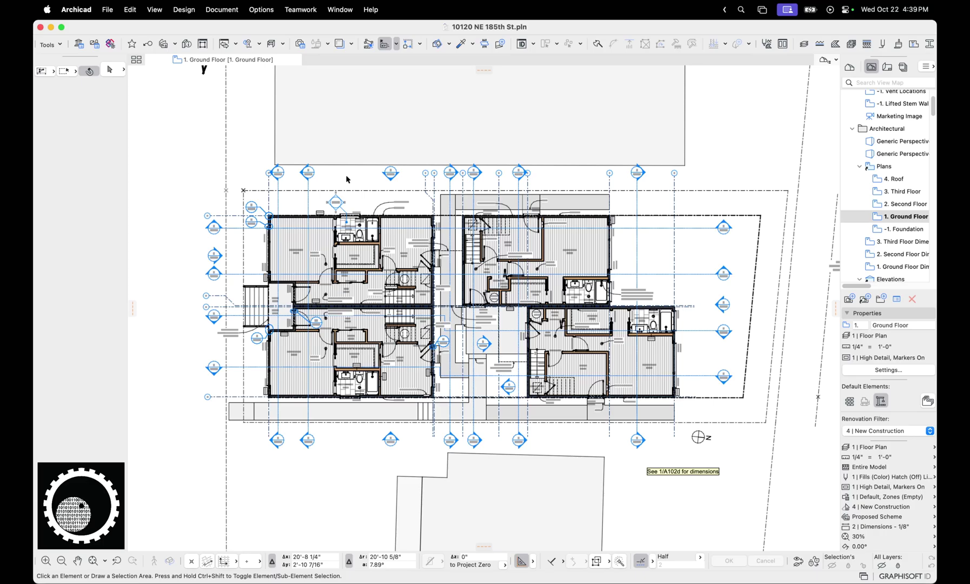
# Zoom in on the A301 marker and set the renovation filter to 0 | Show All.
pyautogui.scroll(10, 340, 189)
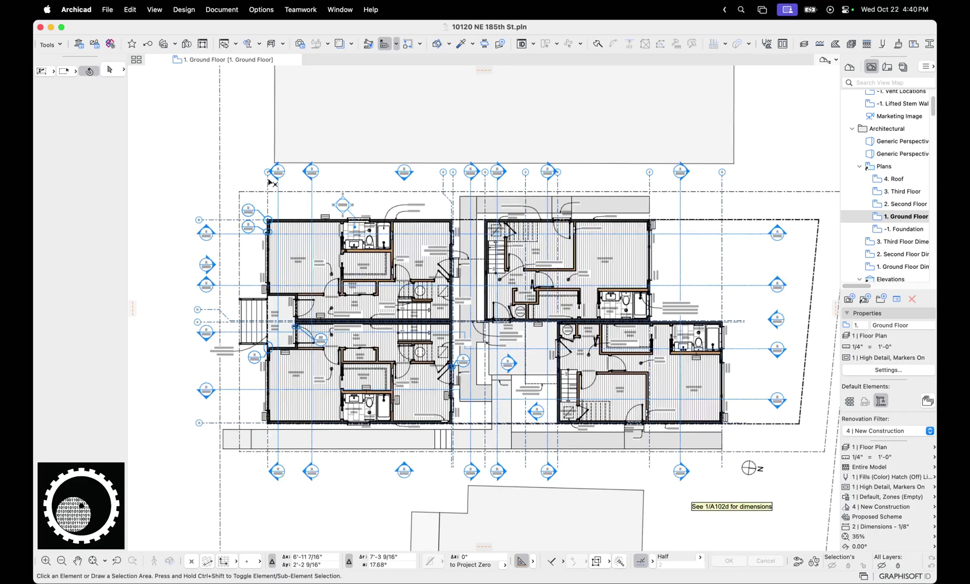
pyautogui.scroll(5, 335, 208)
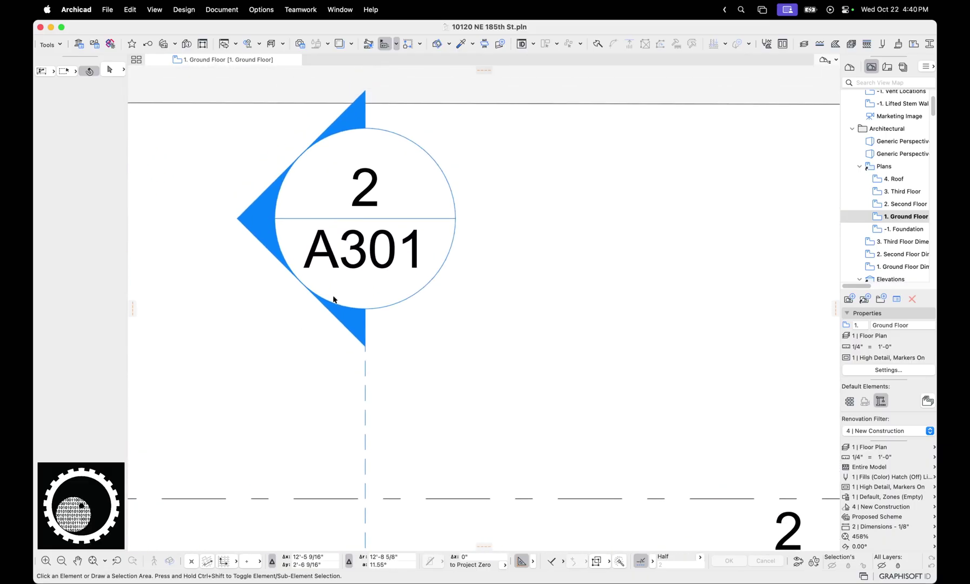
pyautogui.click(875, 431)
pyautogui.click(876, 384)
# Inspect the stacked A301 markers' settings without changes, then select just one marker.
pyautogui.click(403, 307)
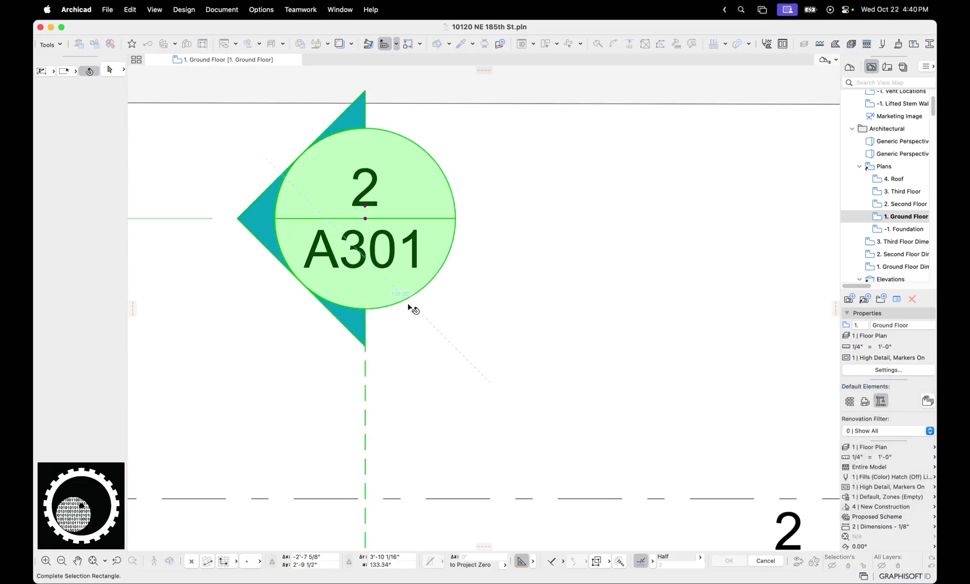
pyautogui.doubleClick(427, 223)
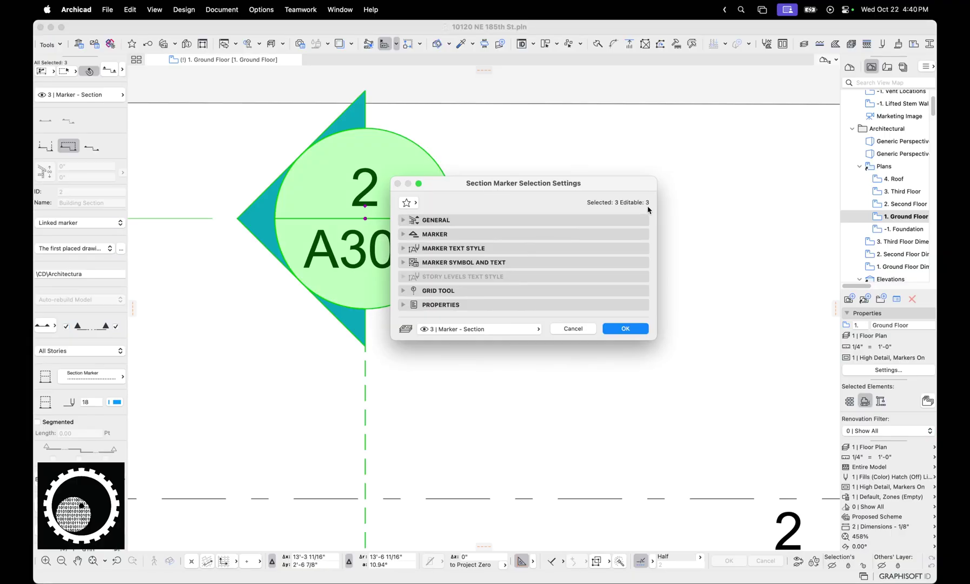
pyautogui.press('Escape')
pyautogui.click(368, 223)
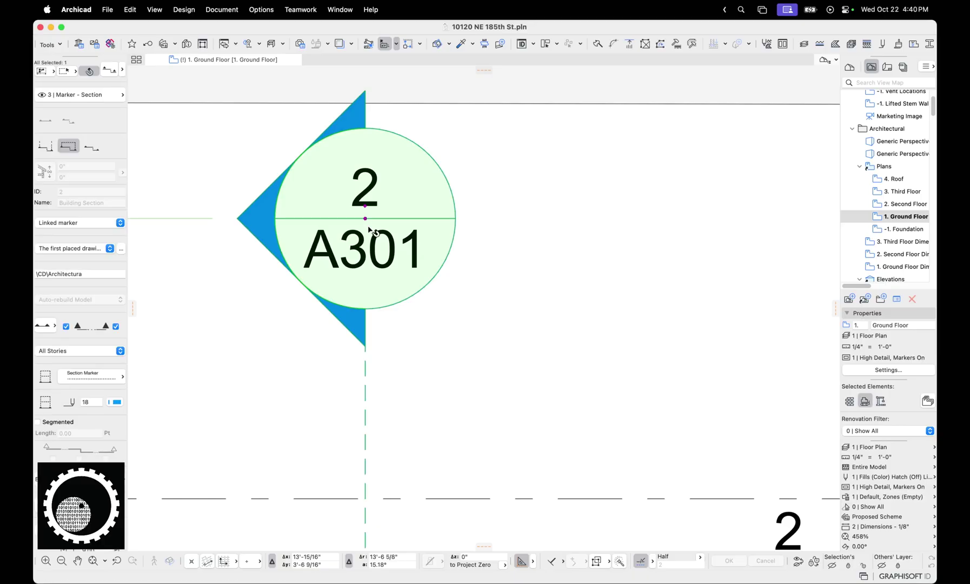
pyautogui.moveTo(859, 394); pyautogui.dragTo(864, 396)
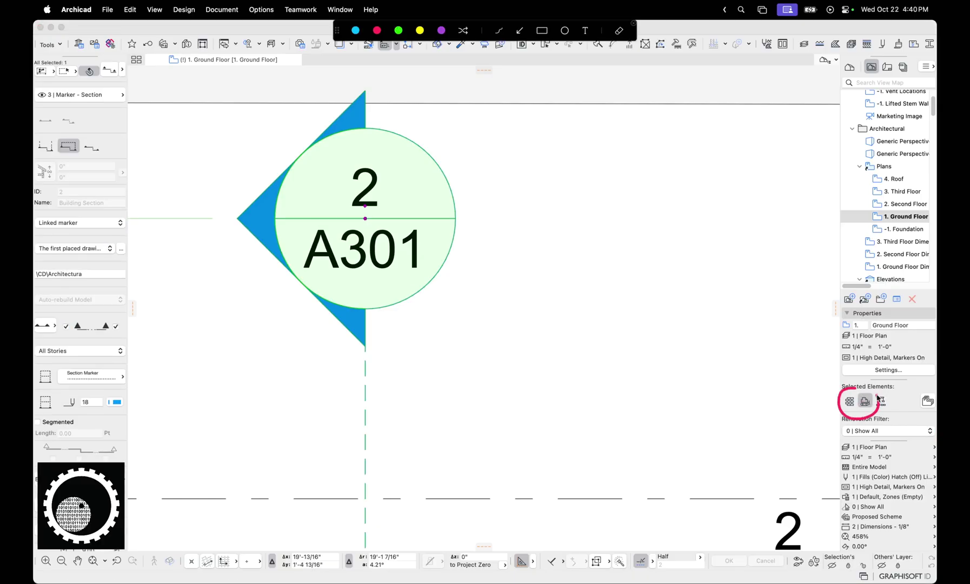
pyautogui.click(368, 222)
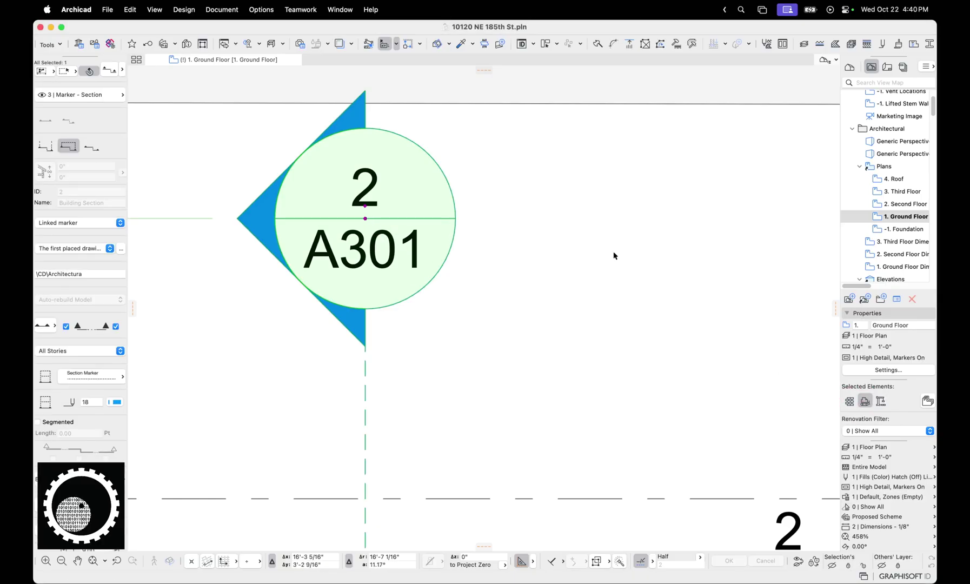
# Drag the stacked A301 markers apart, one to the right and one to the lower left.
pyautogui.moveTo(402, 211)
pyautogui.keyDown('alt'); pyautogui.mouseDown()
pyautogui.moveTo(552, 255)
pyautogui.moveTo(666, 257)
pyautogui.mouseUp(); pyautogui.keyUp('alt')
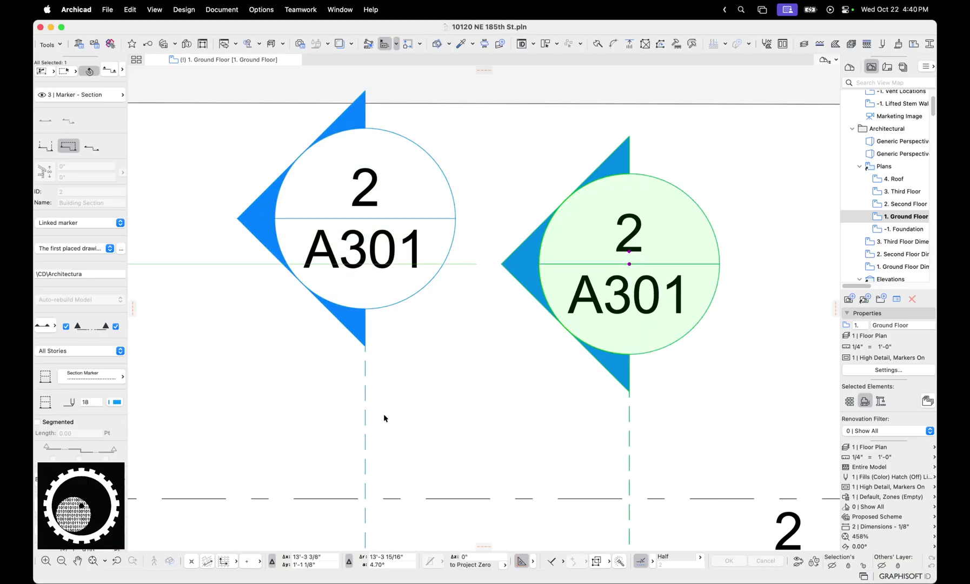
pyautogui.moveTo(70, 224); pyautogui.dragTo(81, 211)
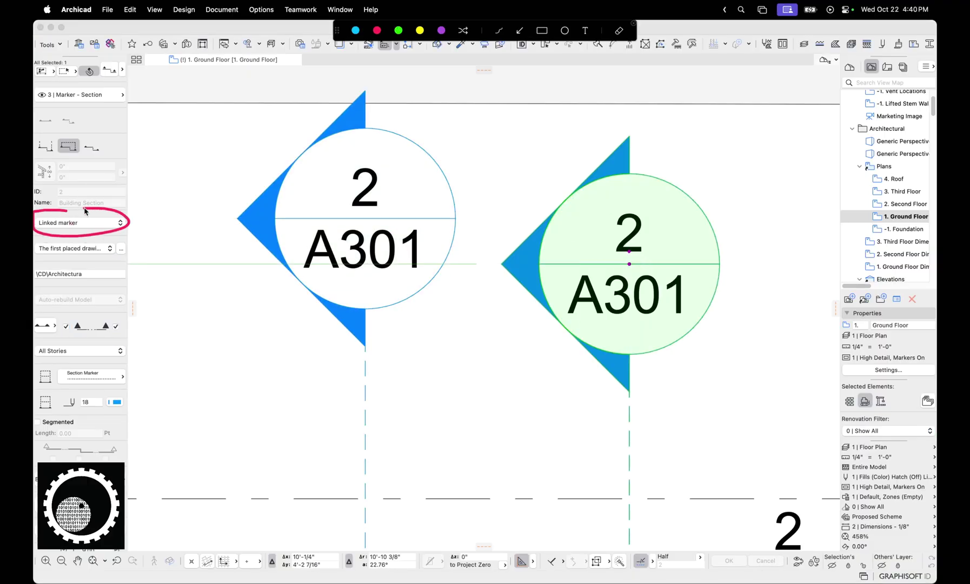
pyautogui.click(367, 219)
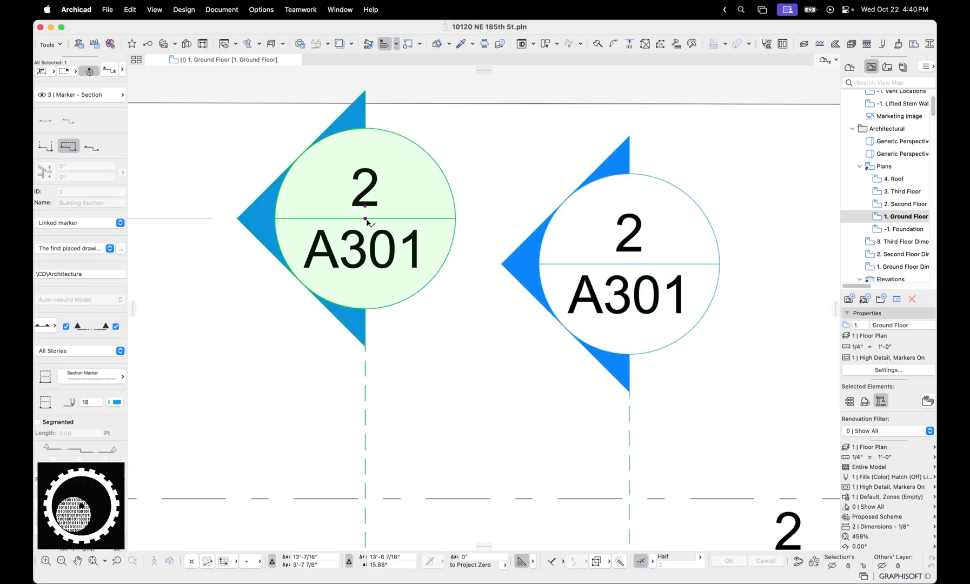
pyautogui.press('ctrl+alt+cmd+a')
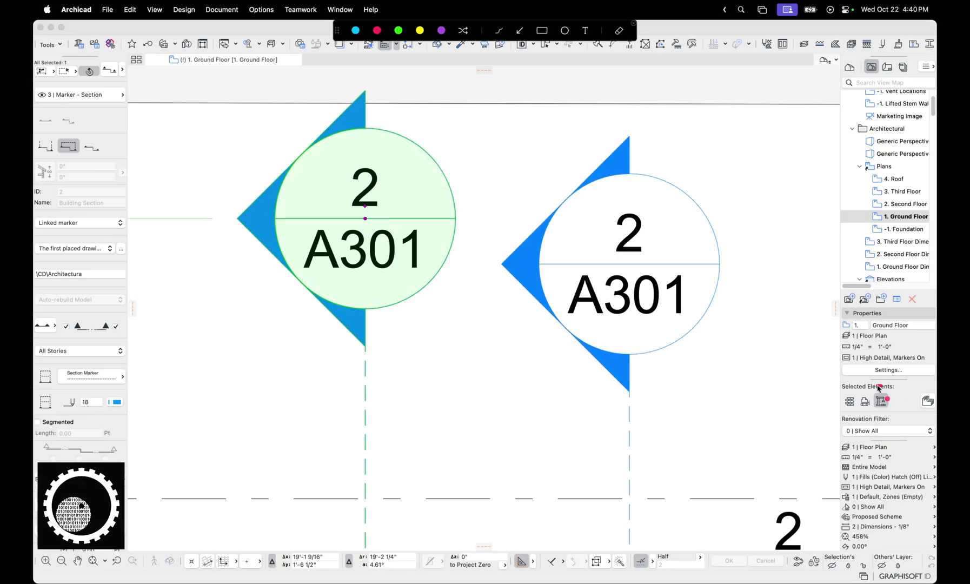
pyautogui.moveTo(886, 388)
pyautogui.mouseDown()
pyautogui.moveTo(919, 418)
pyautogui.moveTo(891, 376)
pyautogui.mouseUp()
pyautogui.press('Escape')
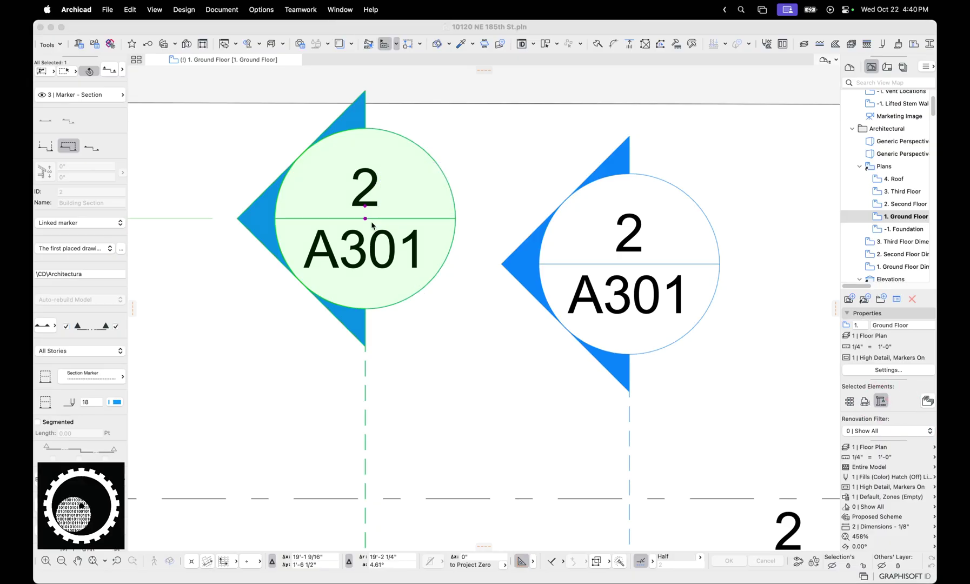
pyautogui.click(365, 219)
pyautogui.click(253, 300)
# Check each A301 marker's type: the middle is the source, the others are linked markers.
pyautogui.scroll(-3, 379, 432)
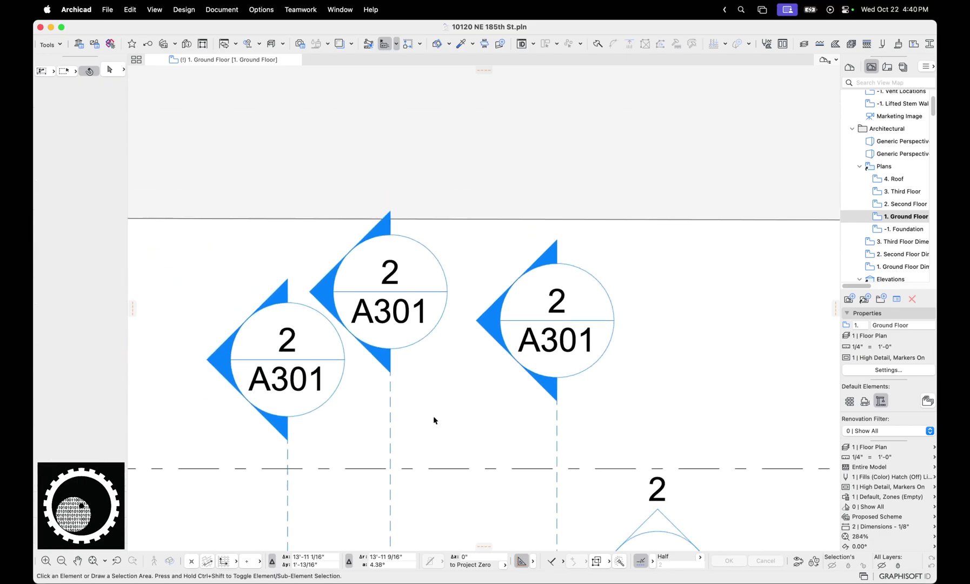
pyautogui.click(393, 324)
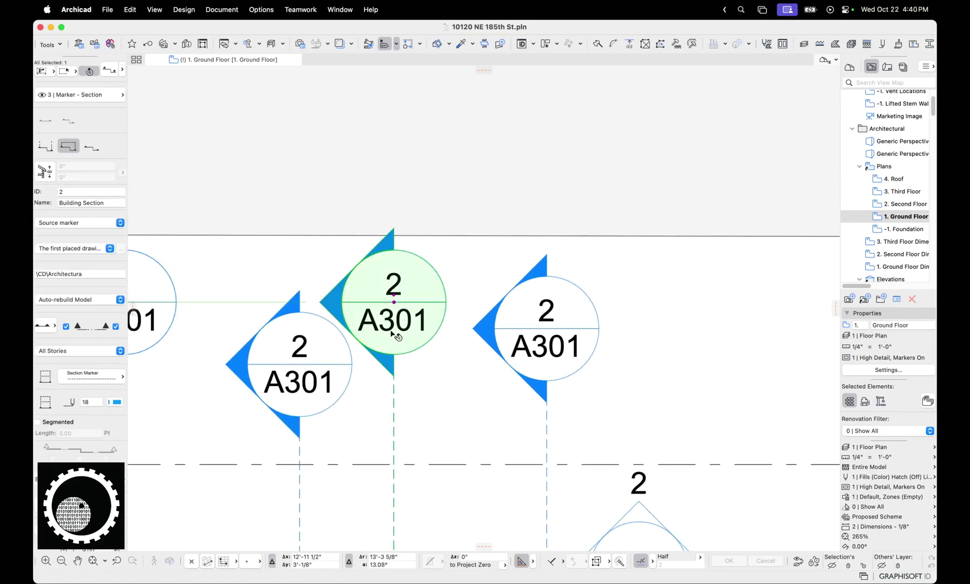
pyautogui.click(545, 322)
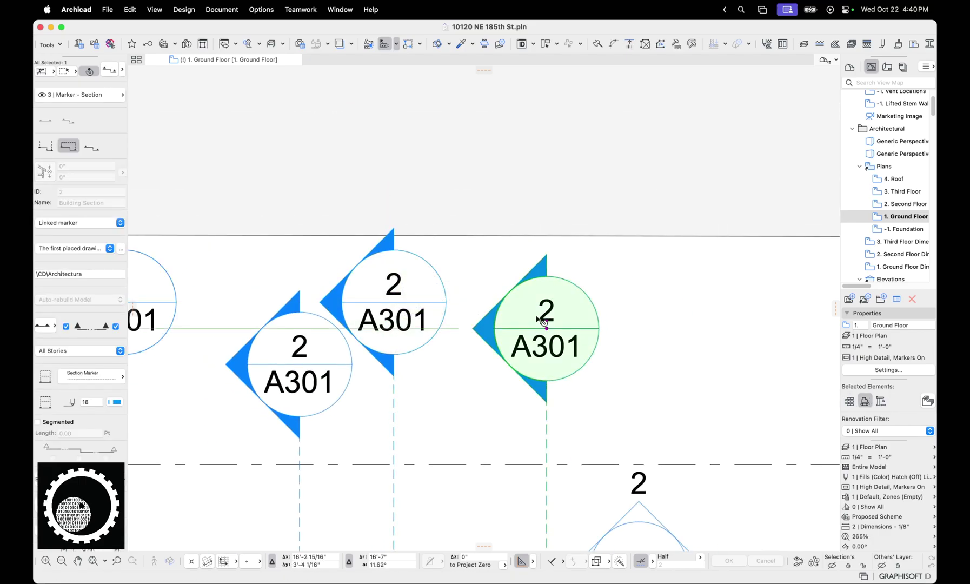
pyautogui.click(344, 374)
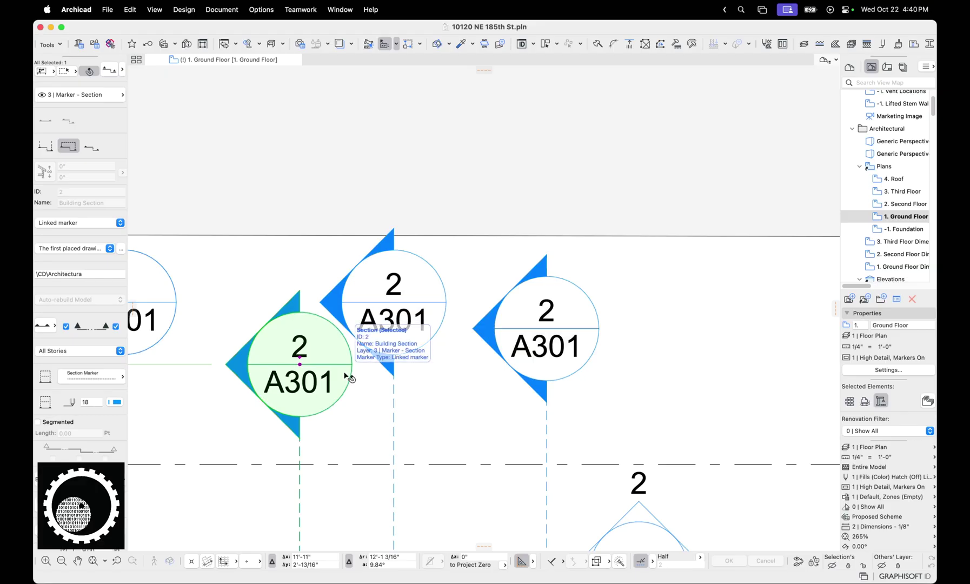
# Deselect the markers, zoom out to the whole Ground Floor plan, and open the renovation filter list.
pyautogui.click(462, 400)
pyautogui.scroll(-5, 462, 400)
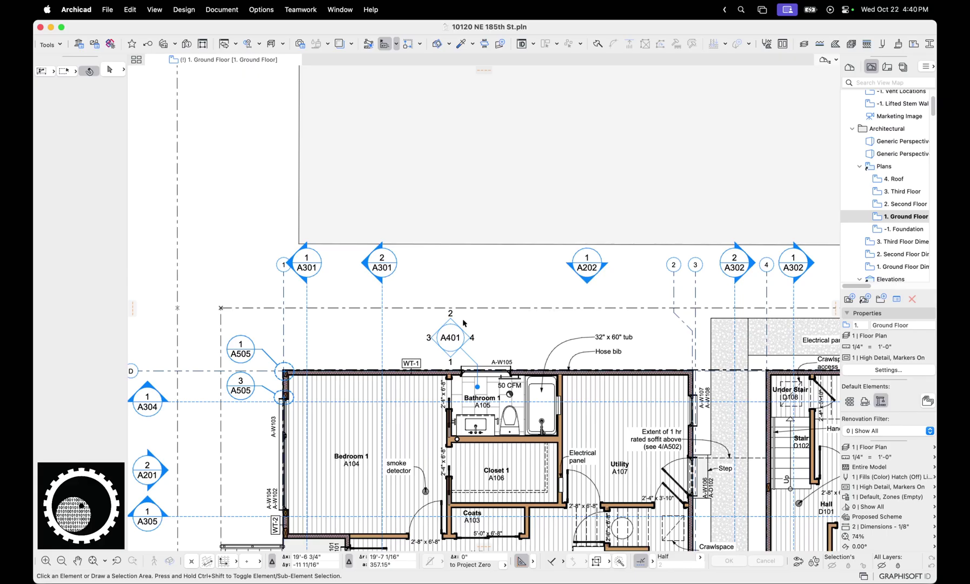
pyautogui.scroll(-5, 463, 322)
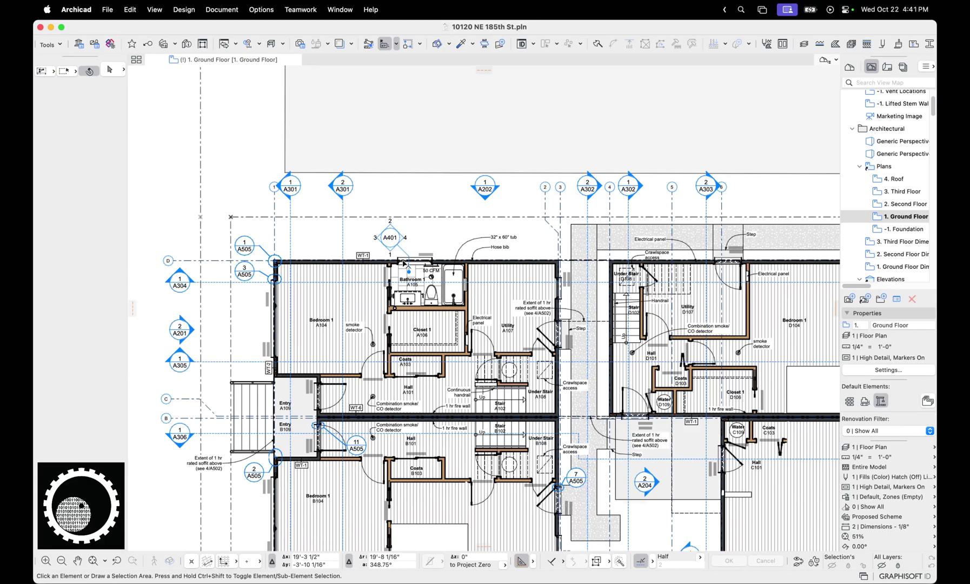
pyautogui.click(880, 432)
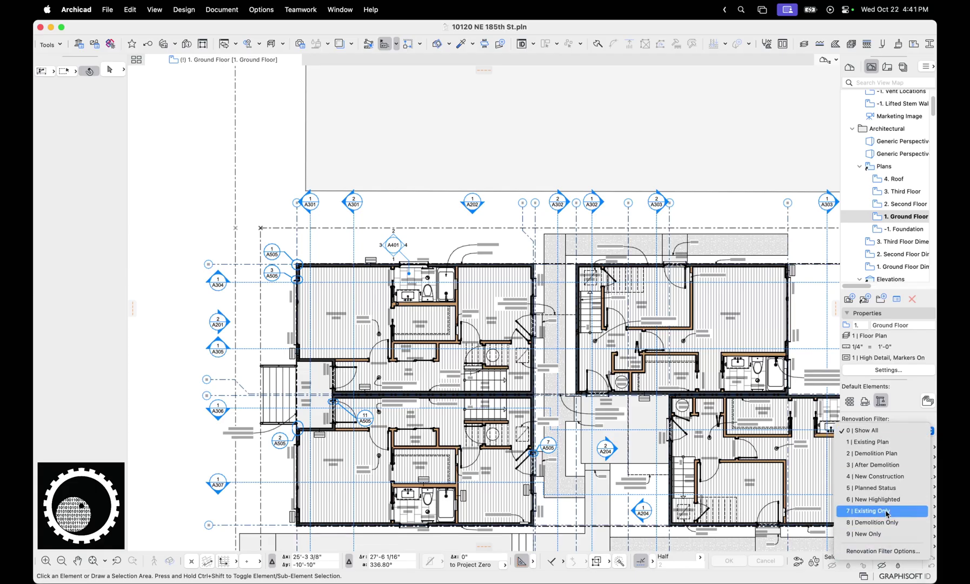
pyautogui.click(889, 555)
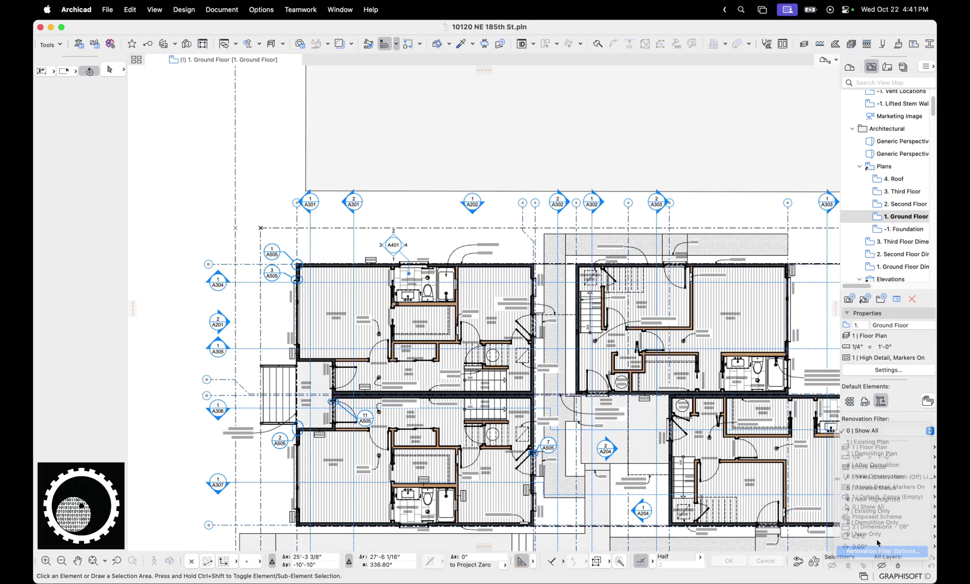
pyautogui.scroll(-3, 359, 195)
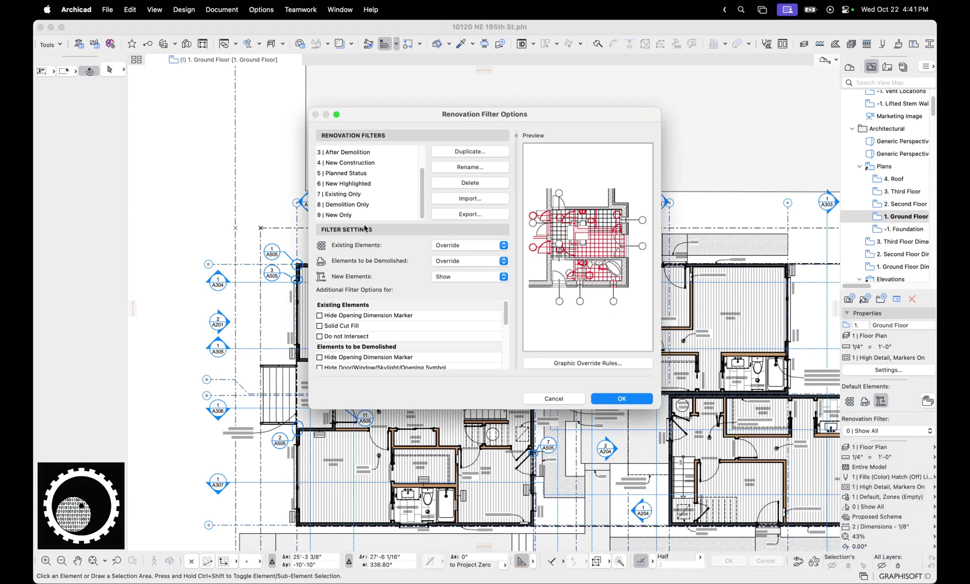
pyautogui.click(350, 194)
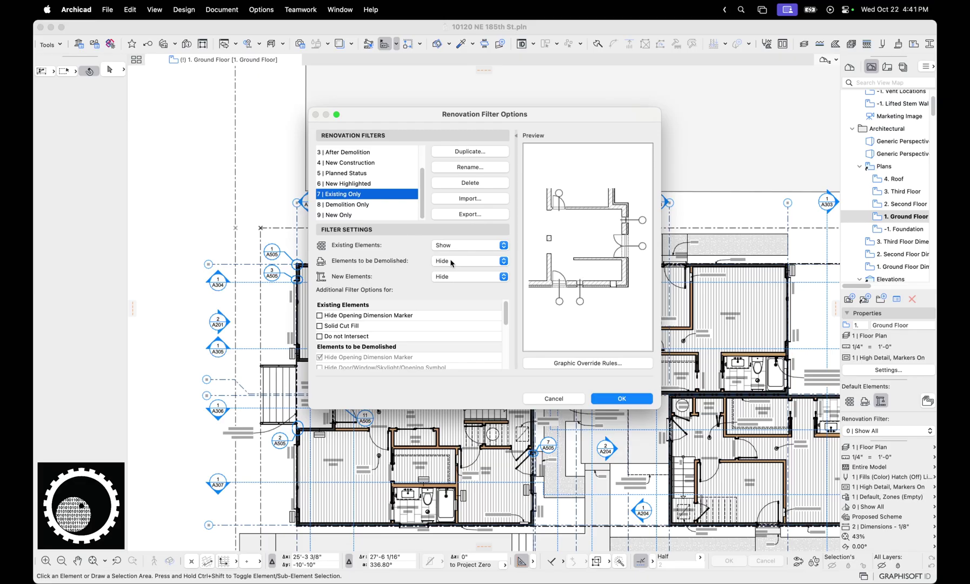
pyautogui.click(357, 205)
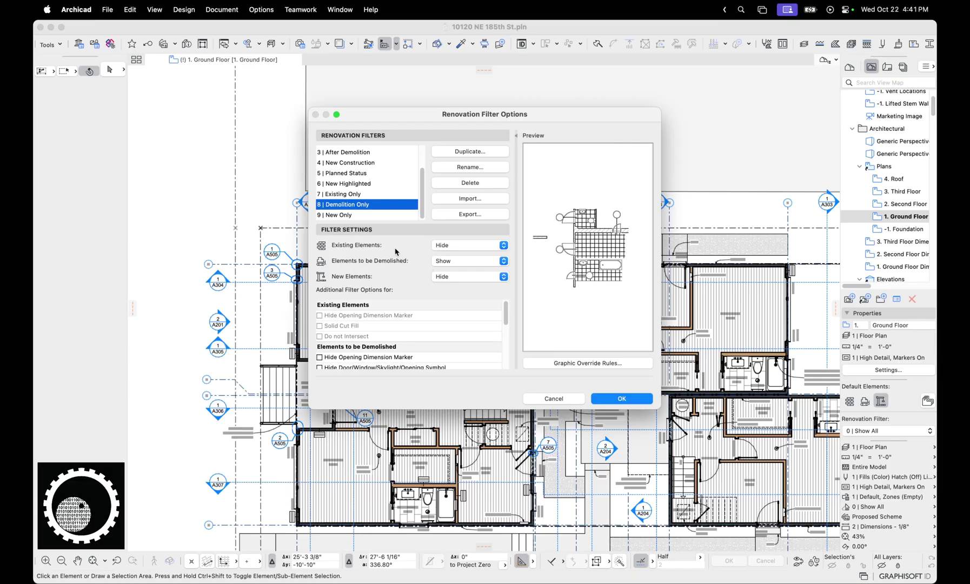
pyautogui.click(358, 215)
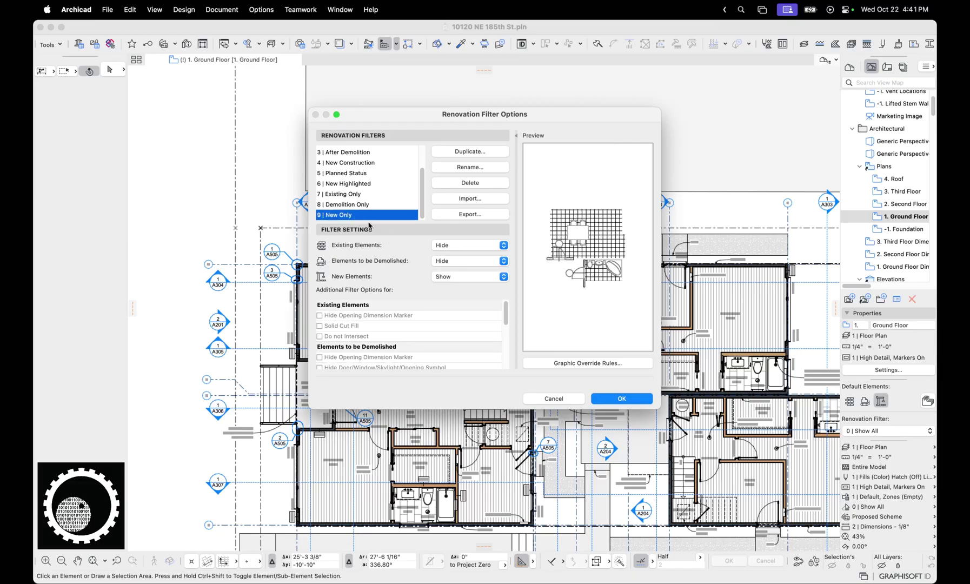
pyautogui.click(562, 401)
pyautogui.click(546, 562)
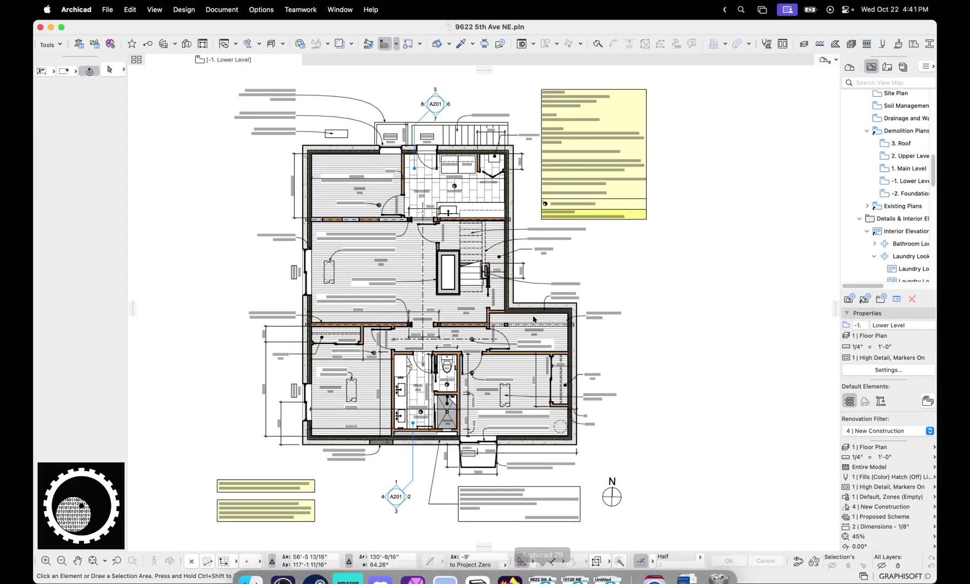
pyautogui.click(877, 430)
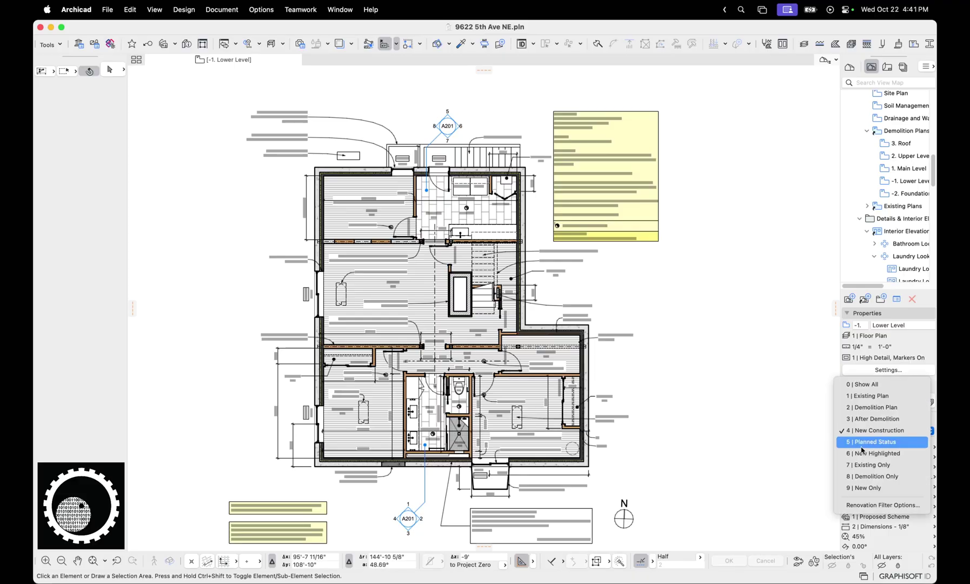
pyautogui.click(880, 466)
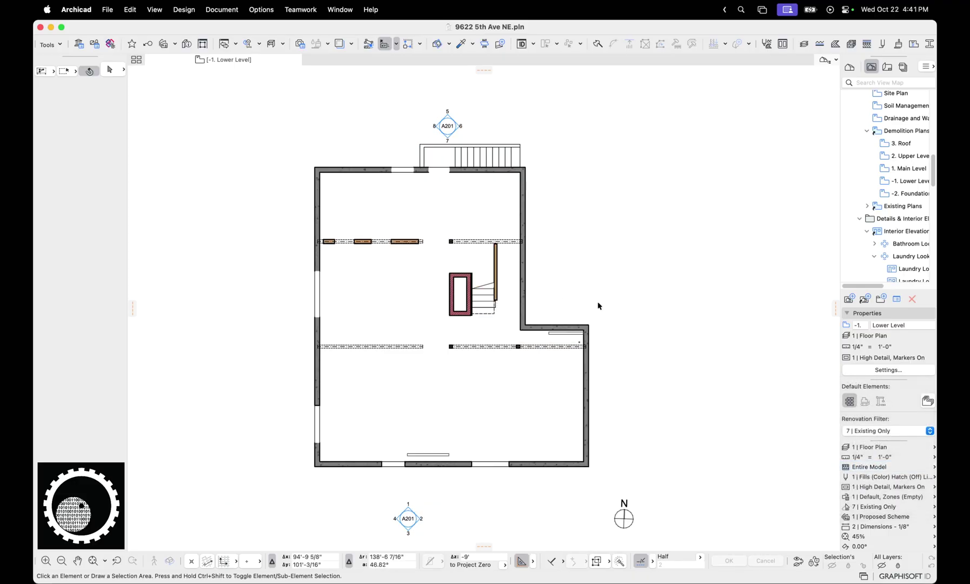
pyautogui.click(883, 431)
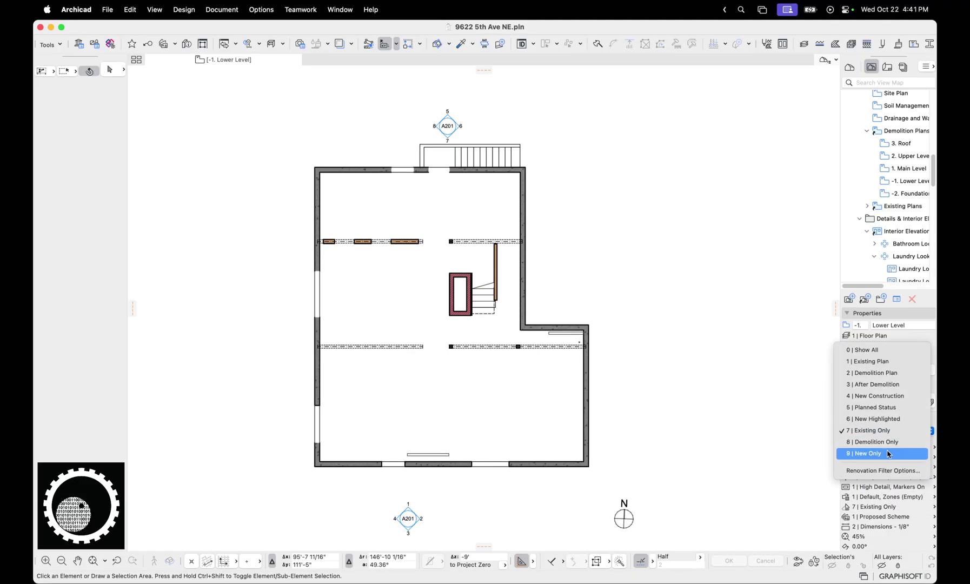
pyautogui.click(889, 442)
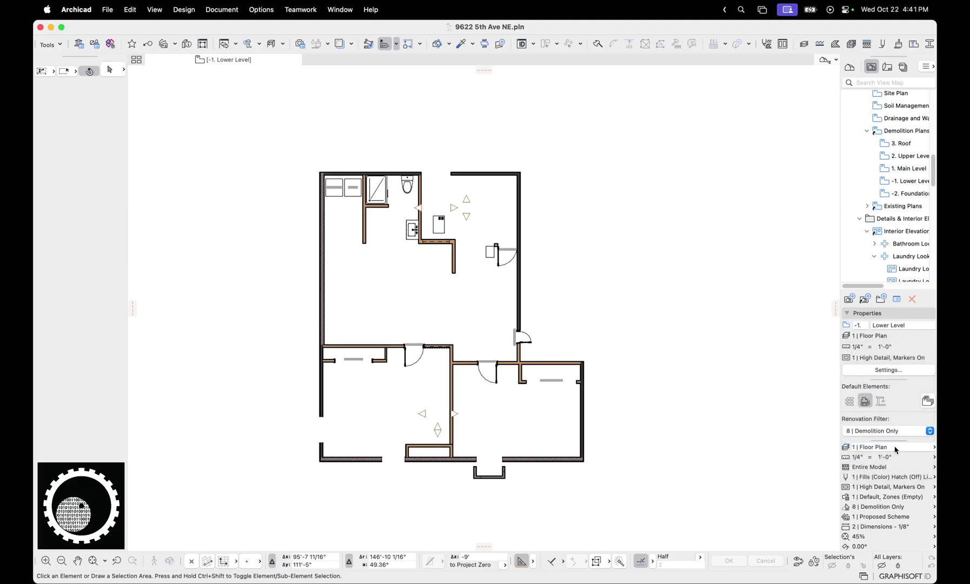
pyautogui.click(888, 431)
pyautogui.click(889, 442)
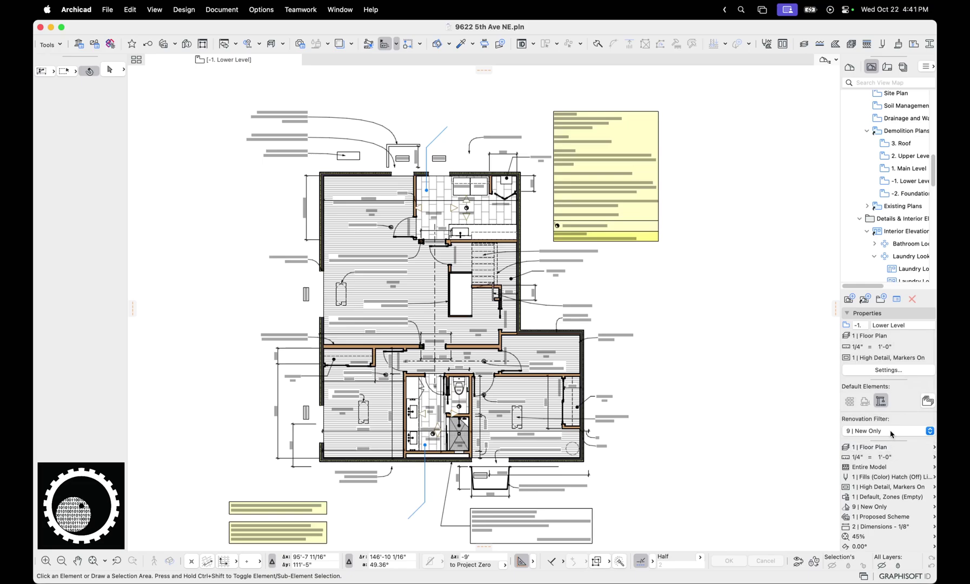
pyautogui.click(892, 430)
pyautogui.click(884, 414)
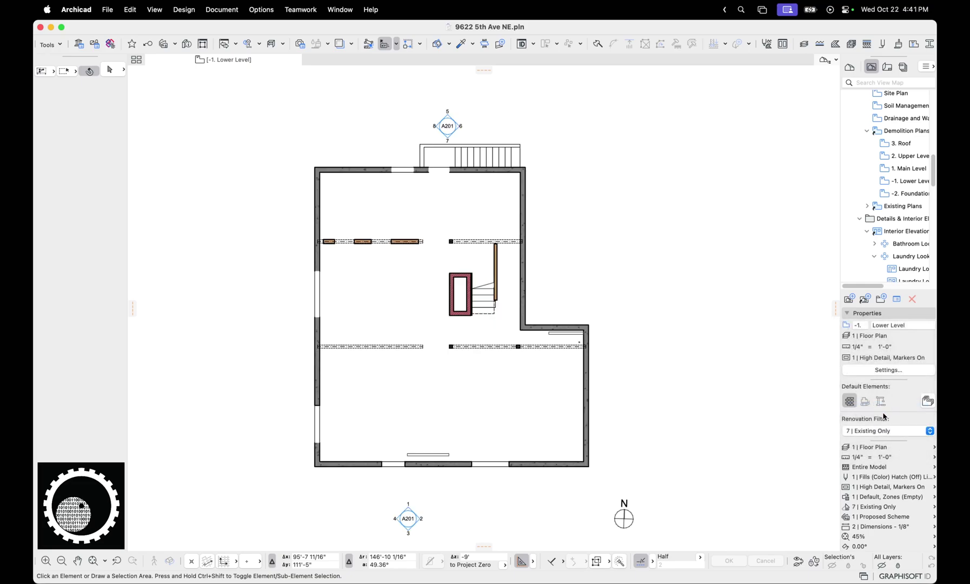
pyautogui.click(885, 430)
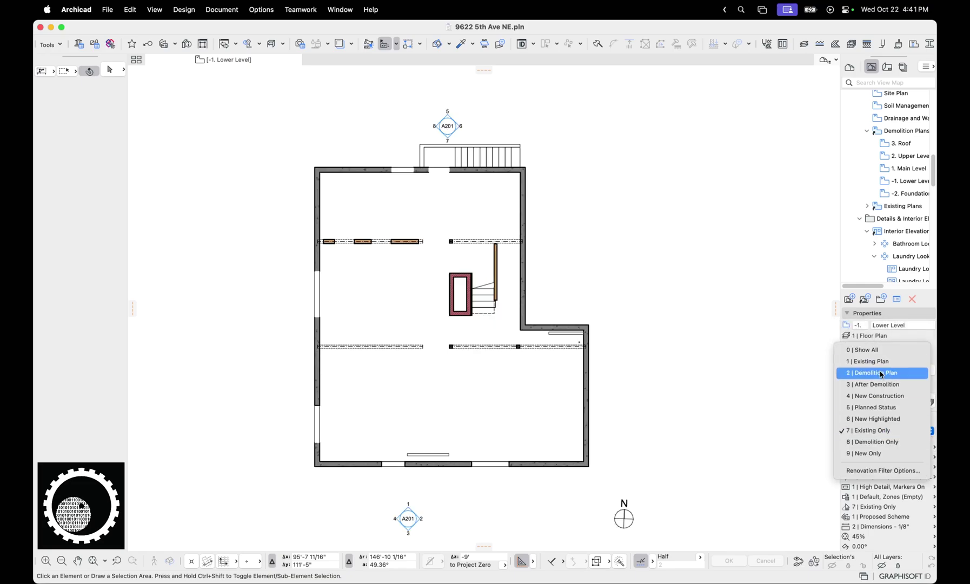
pyautogui.click(884, 396)
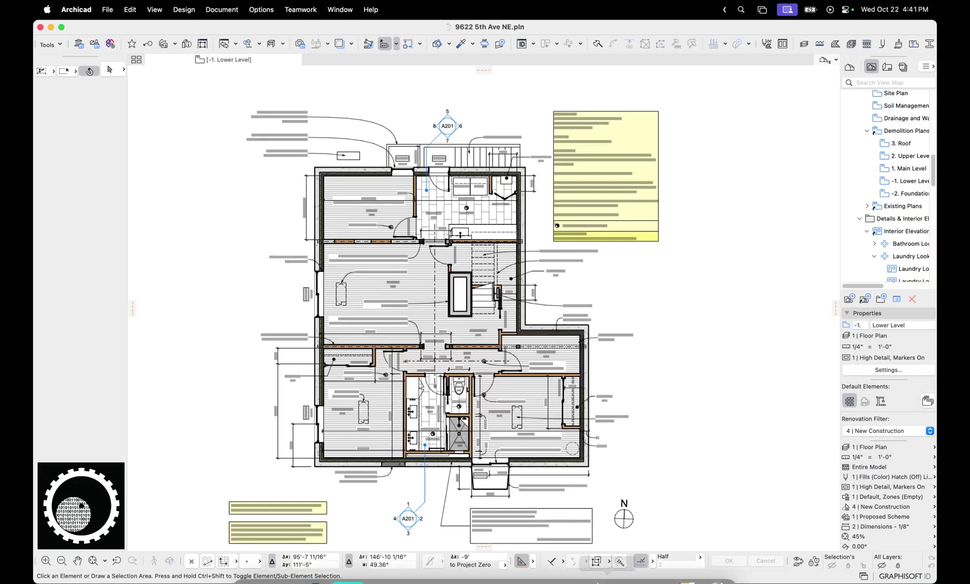
pyautogui.click(574, 561)
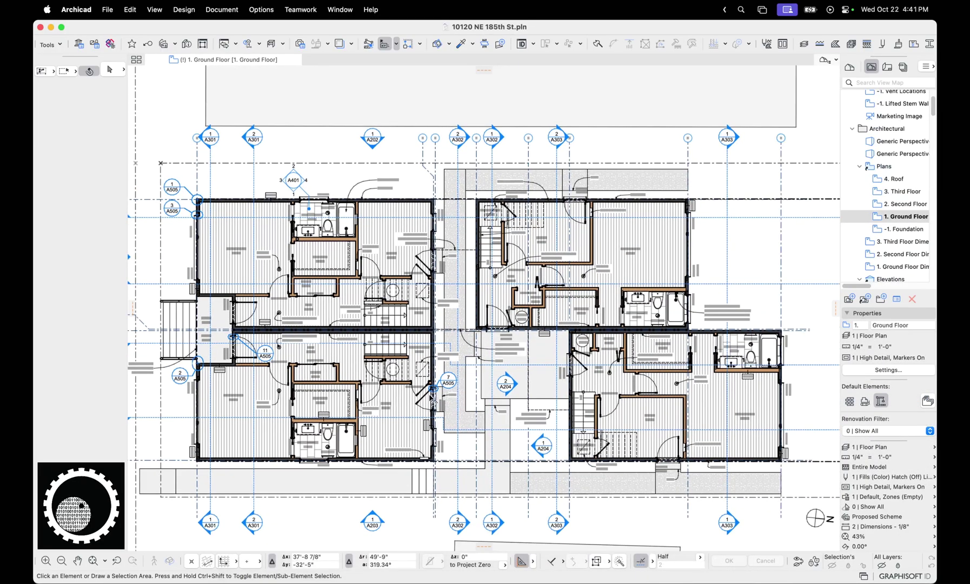
pyautogui.click(884, 431)
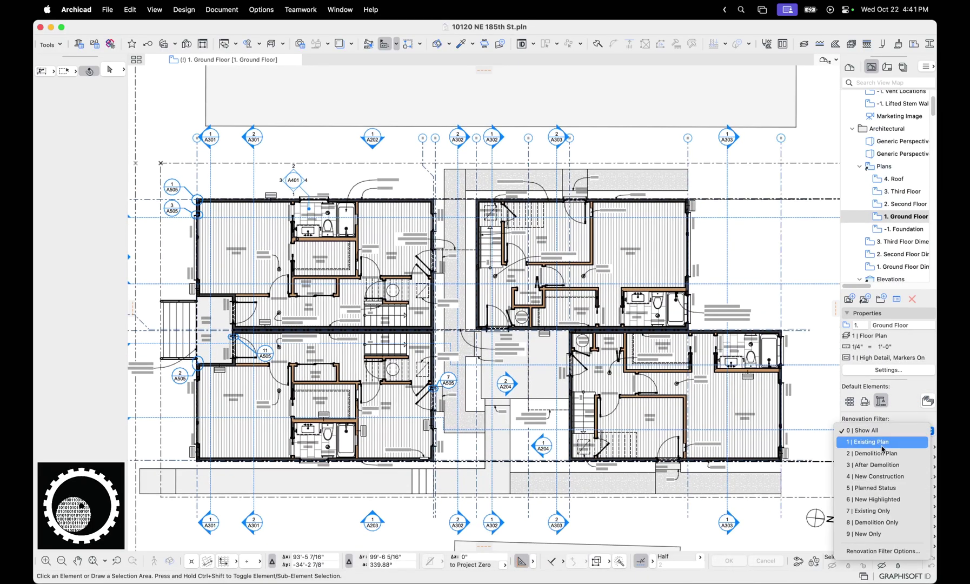
pyautogui.click(877, 522)
pyautogui.scroll(-3, 694, 367)
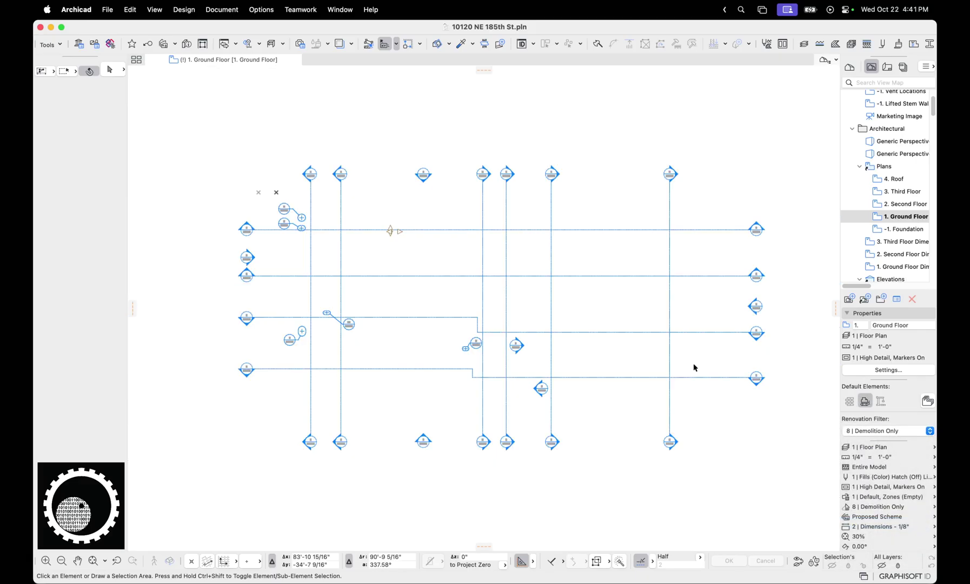
pyautogui.click(288, 210)
pyautogui.moveTo(197, 111)
pyautogui.mouseDown()
pyautogui.moveTo(212, 132)
pyautogui.moveTo(790, 502)
pyautogui.moveTo(799, 496)
pyautogui.moveTo(487, 265)
pyautogui.moveTo(181, 119)
pyautogui.mouseUp()
pyautogui.press('Delete')
pyautogui.click(695, 396)
pyautogui.press('Delete')
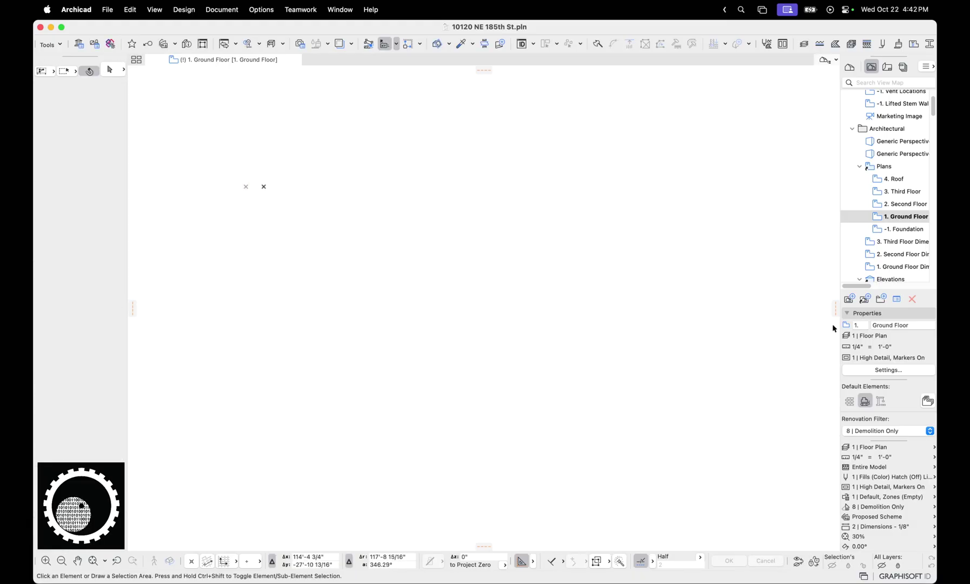
# Delete the 8 interior elevation markers on the 2. Second Floor.
pyautogui.press('super+Up')
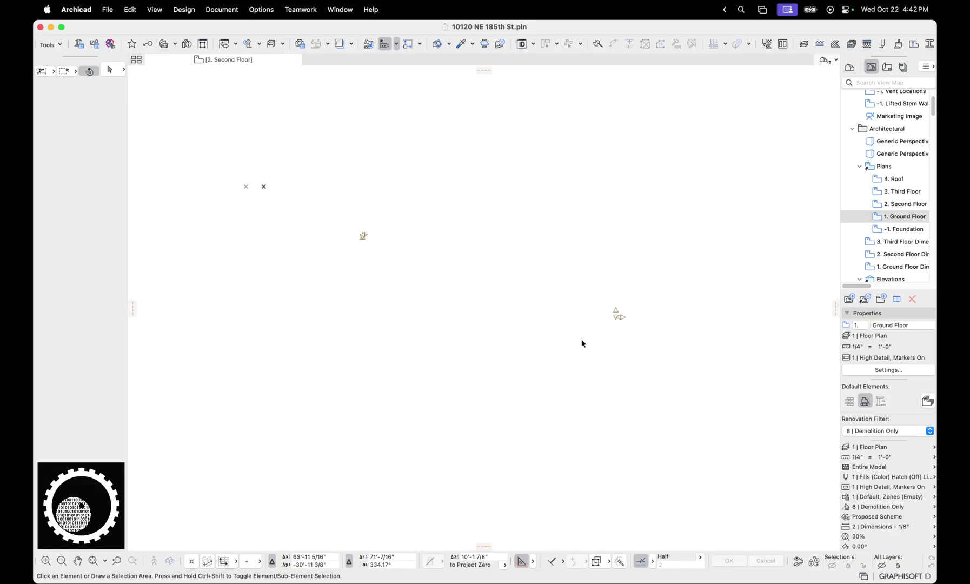
pyautogui.moveTo(215, 159); pyautogui.dragTo(708, 384)
pyautogui.press('Delete')
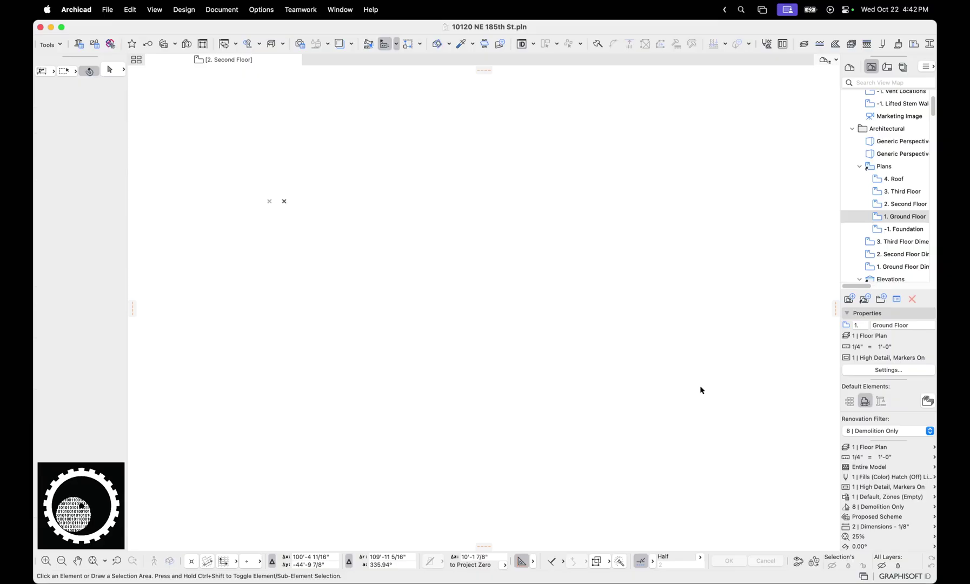
# Check the Roof plan for leftovers, then delete the 13 markers on the 3. Third Floor.
pyautogui.press('super+Up')
pyautogui.press('super+Up')
pyautogui.press('super+Down')
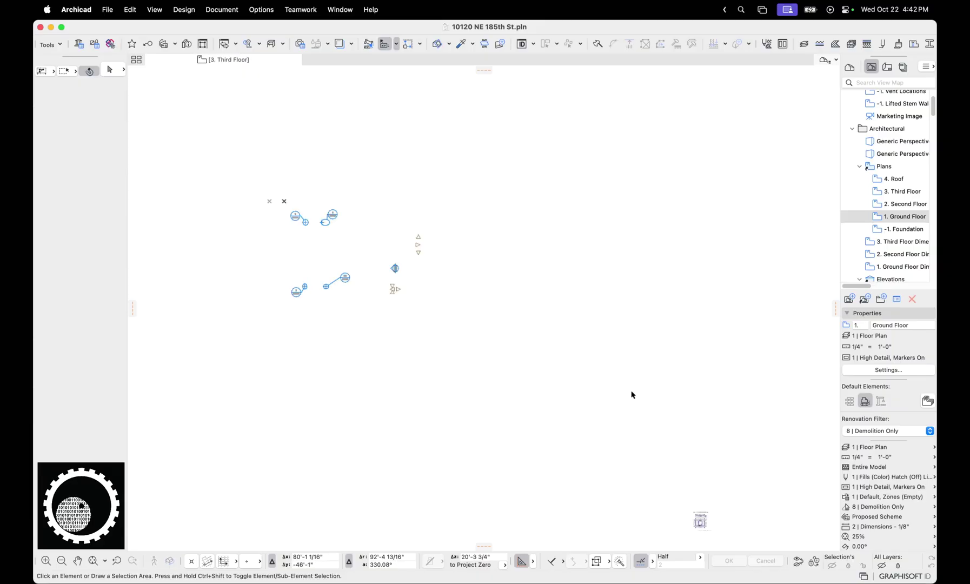
pyautogui.press('super+Up')
pyautogui.moveTo(543, 396); pyautogui.dragTo(429, 306)
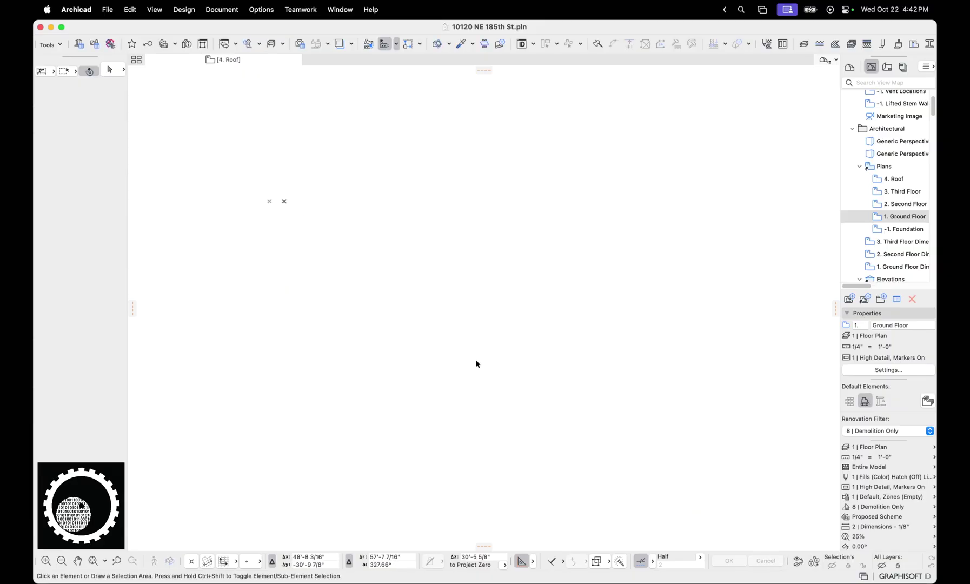
pyautogui.press('super+Down')
pyautogui.moveTo(503, 380); pyautogui.dragTo(274, 185)
pyautogui.press('Delete')
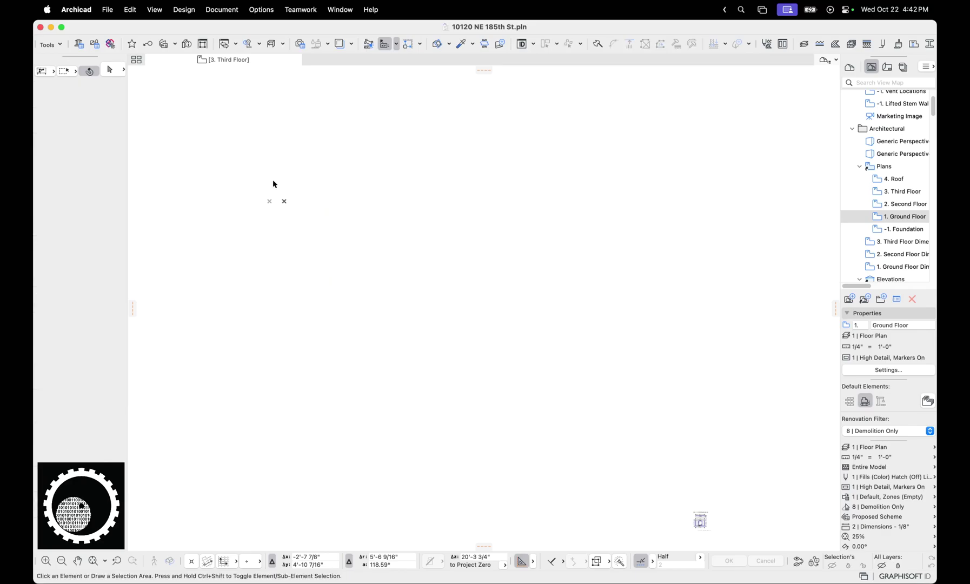
pyautogui.scroll(2, 352, 247)
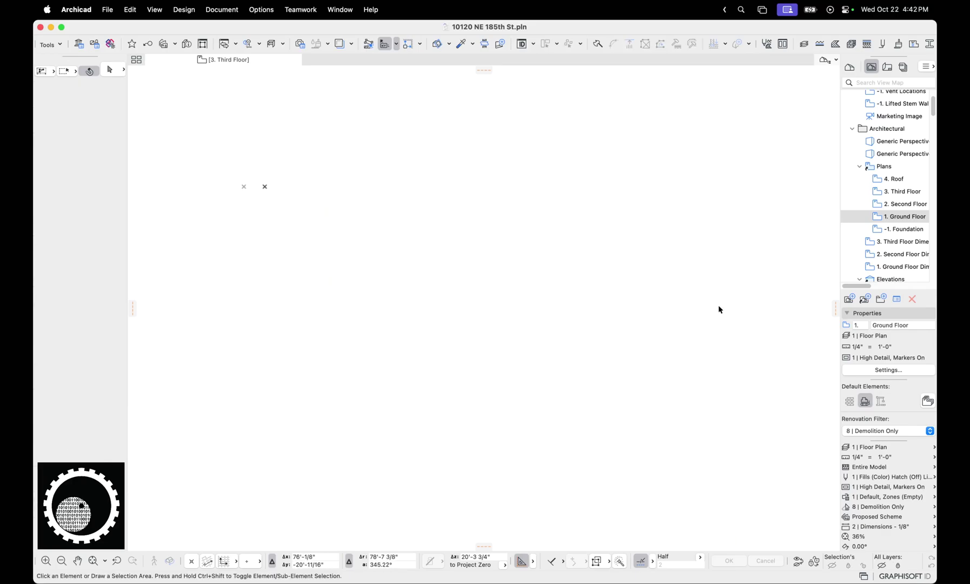
pyautogui.click(913, 430)
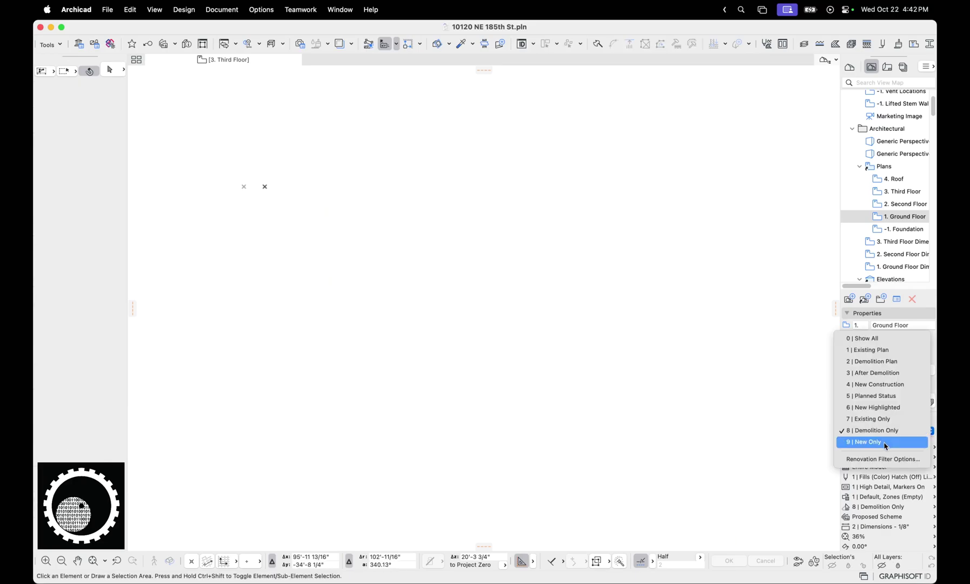
# Switch the filter to 9 | New Only and delete the Third Floor's 11 section markers.
pyautogui.click(885, 442)
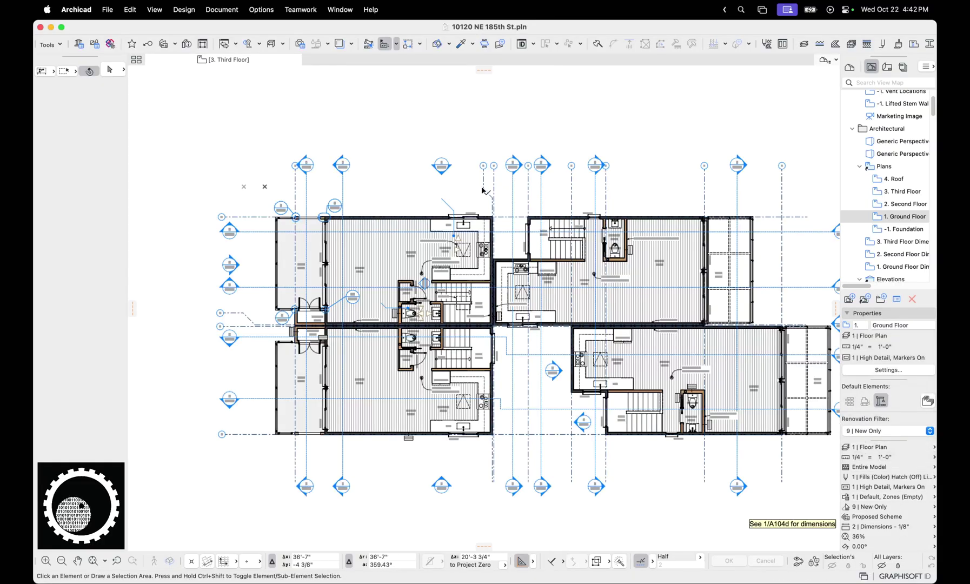
pyautogui.hscroll(2, 526, 195)
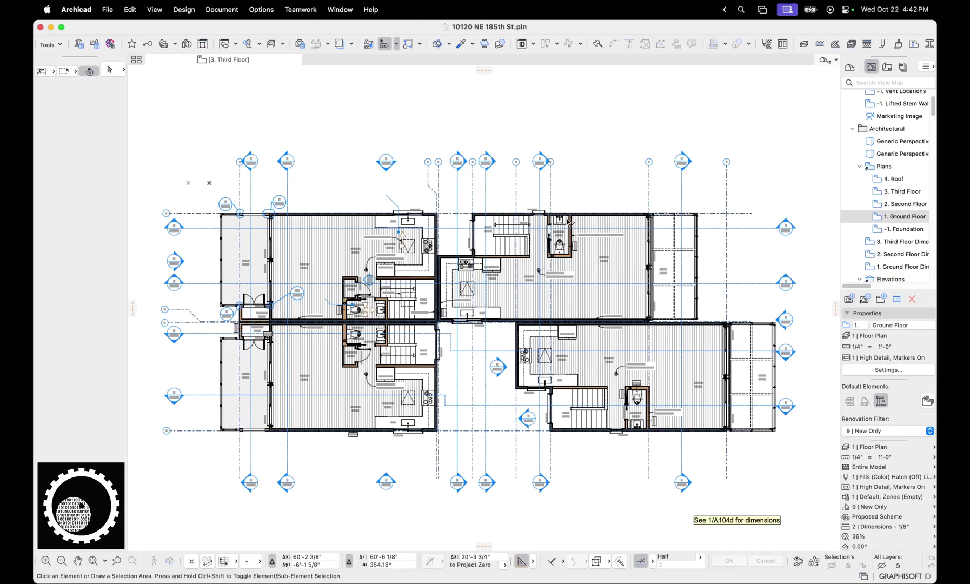
pyautogui.click(457, 188)
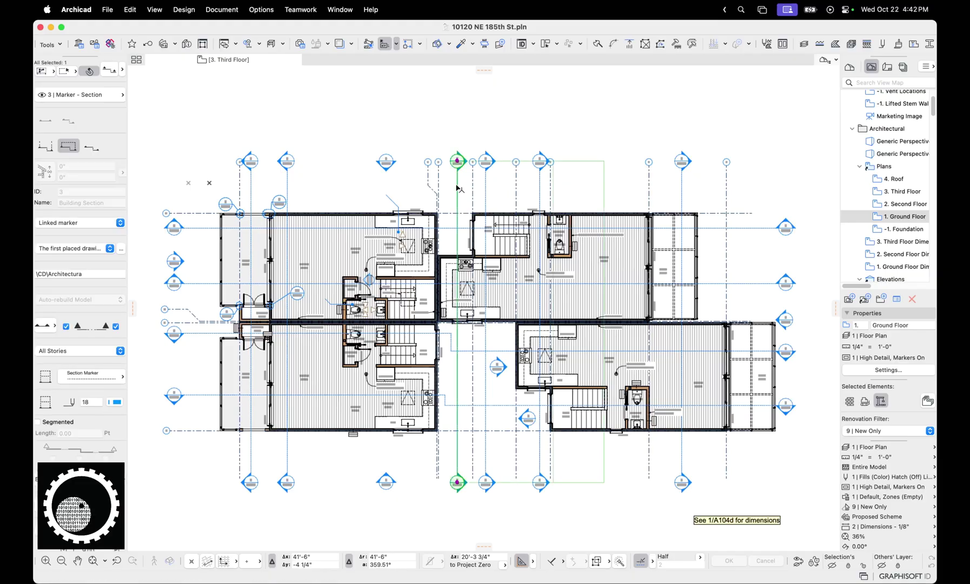
pyautogui.press('super+a')
pyautogui.press('Escape')
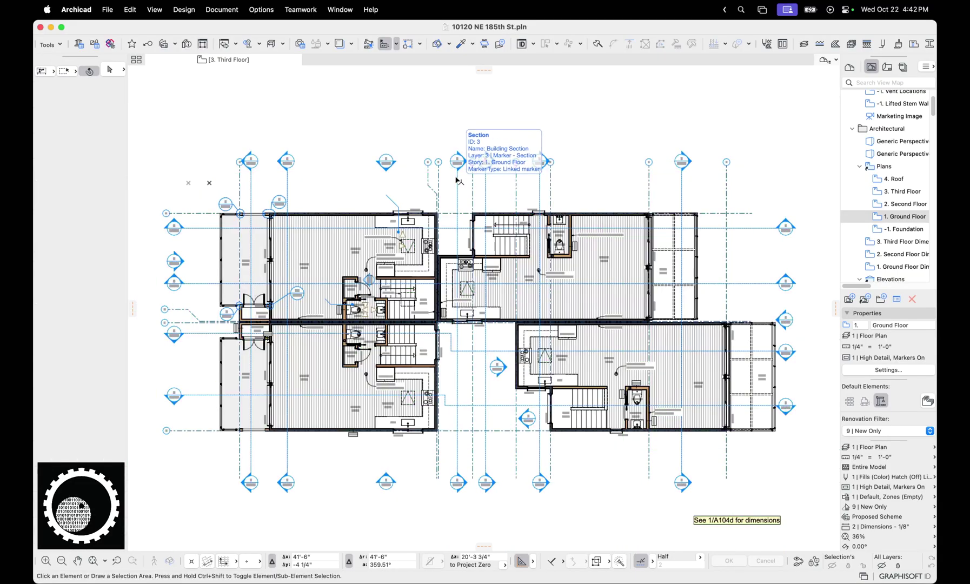
pyautogui.keyDown('alt'); pyautogui.click(456, 180); pyautogui.keyUp('alt')
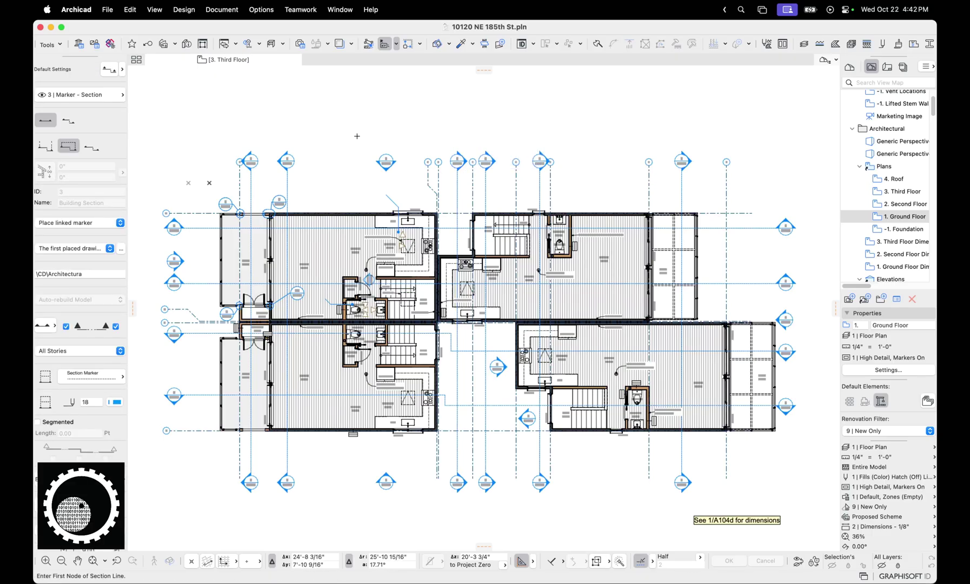
pyautogui.press('super+a')
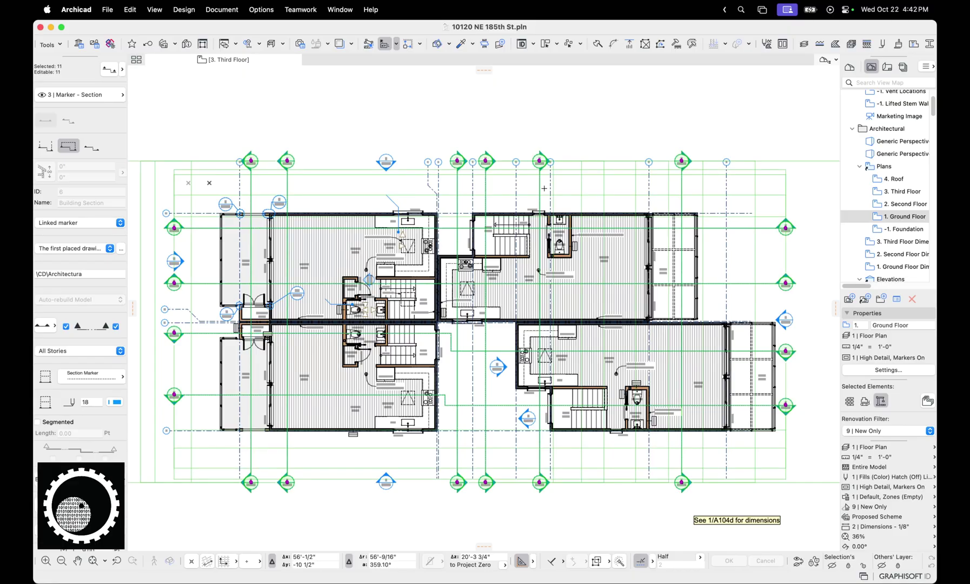
pyautogui.press('Delete')
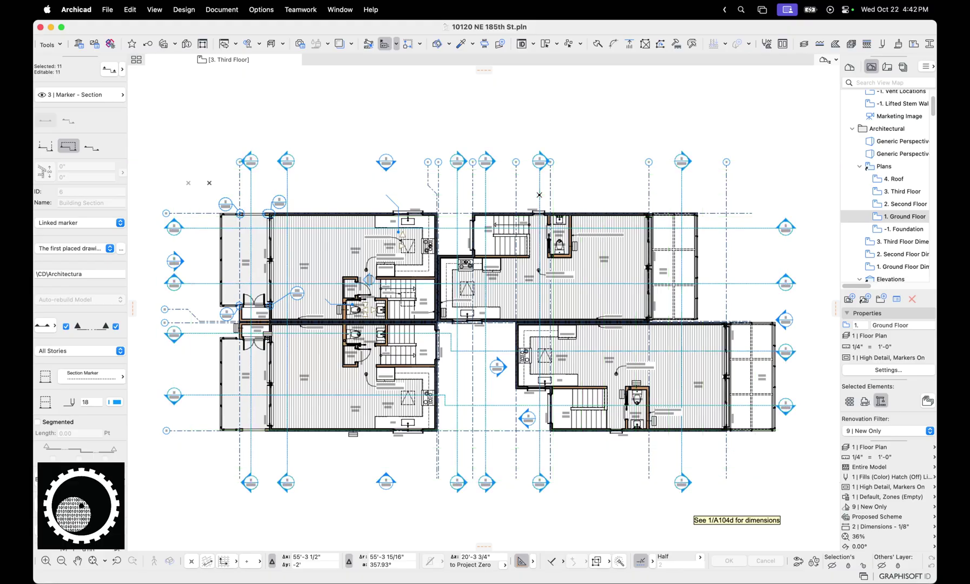
# Delete the 15 elevation markers and the four detail markers at the plan's upper left.
pyautogui.click(387, 162)
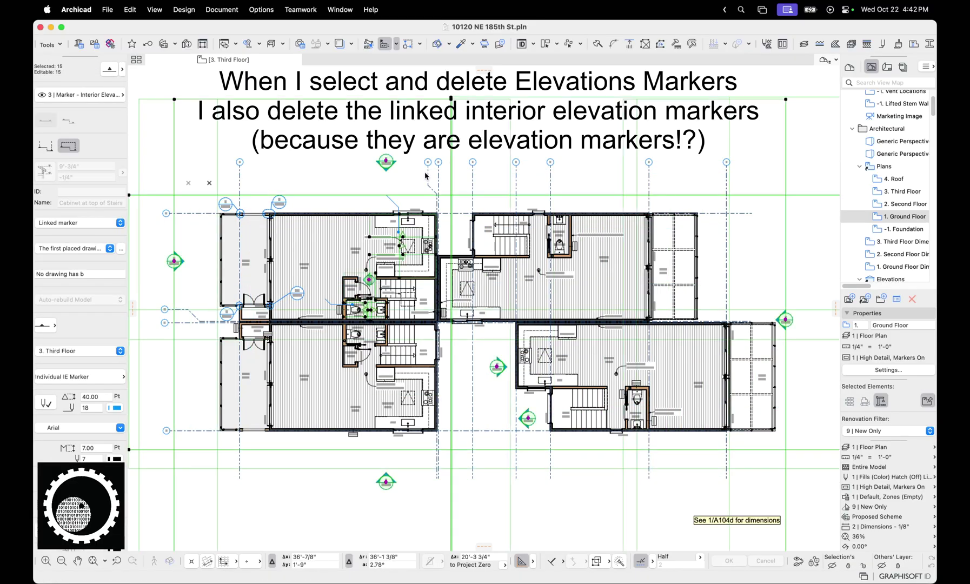
pyautogui.press('Delete')
pyautogui.click(278, 202)
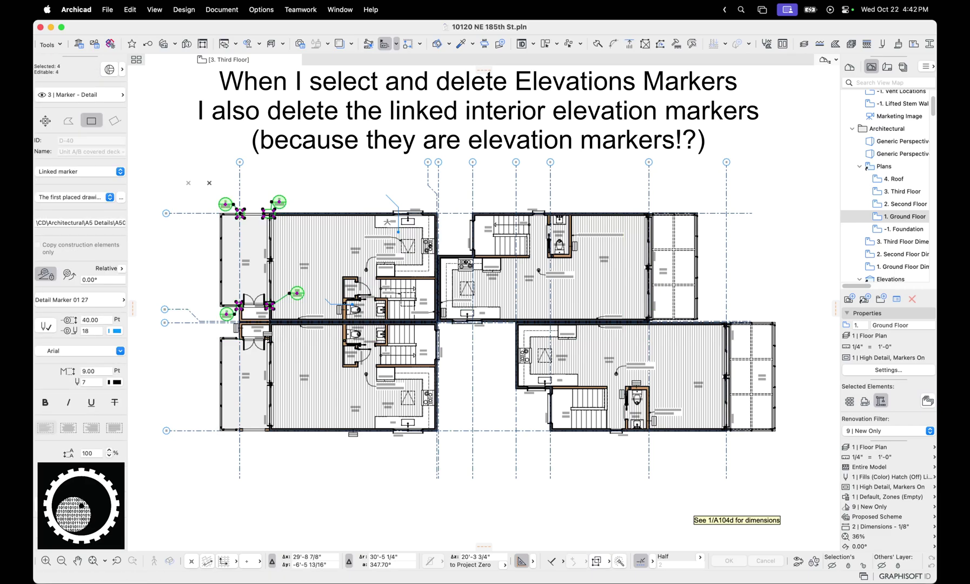
pyautogui.press('Delete')
pyautogui.scroll(3, 413, 262)
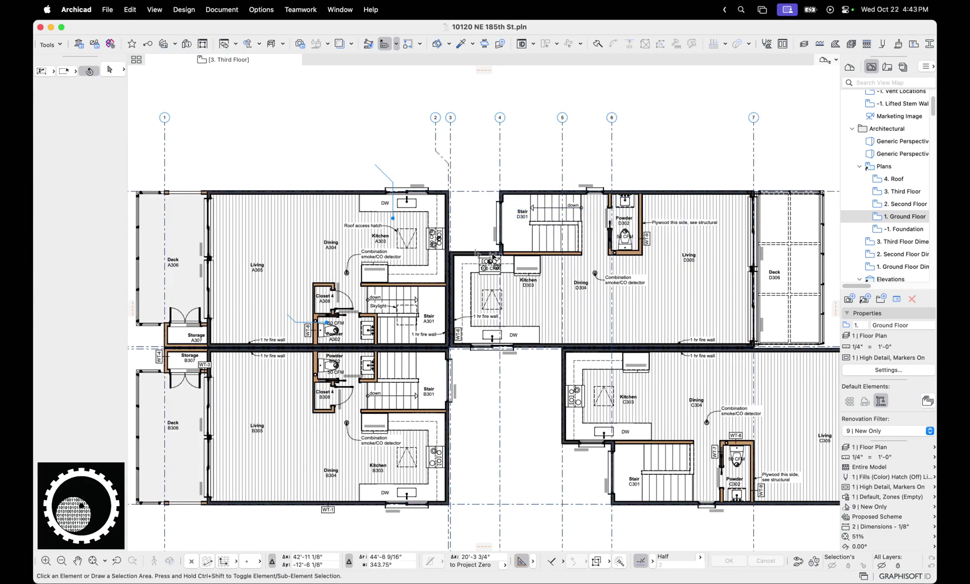
# On the 1. Ground Floor under 9 | New Only, hide everything except the bathroom's interior elevation marker.
pyautogui.press('super+Down')
pyautogui.press('super+Down')
pyautogui.scroll(4, 298, 200)
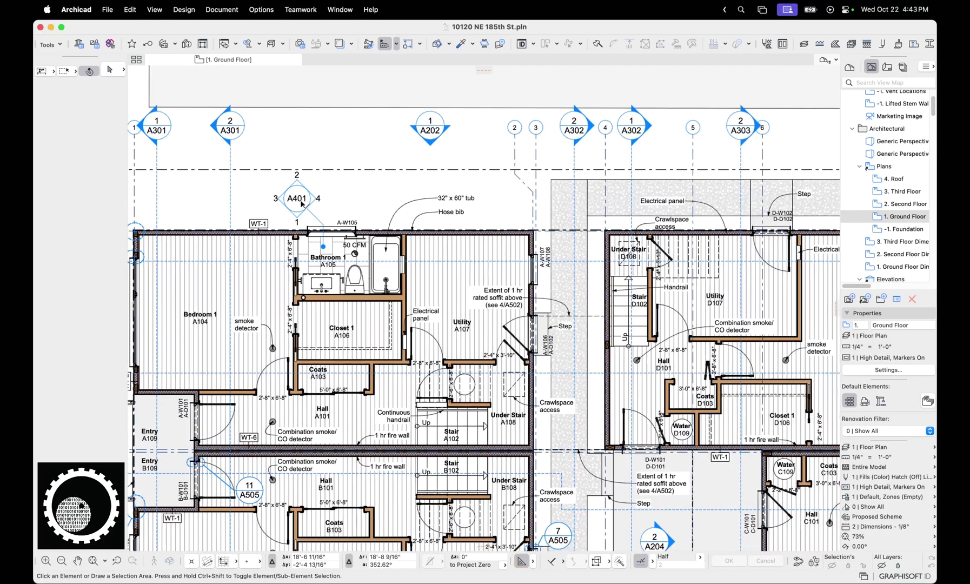
pyautogui.scroll(3, 298, 200)
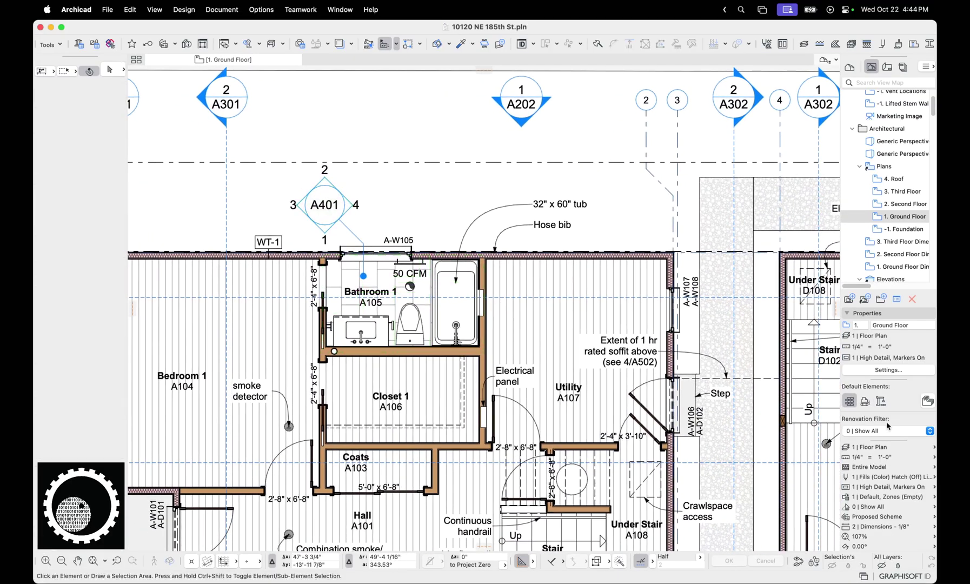
pyautogui.click(879, 430)
pyautogui.click(865, 534)
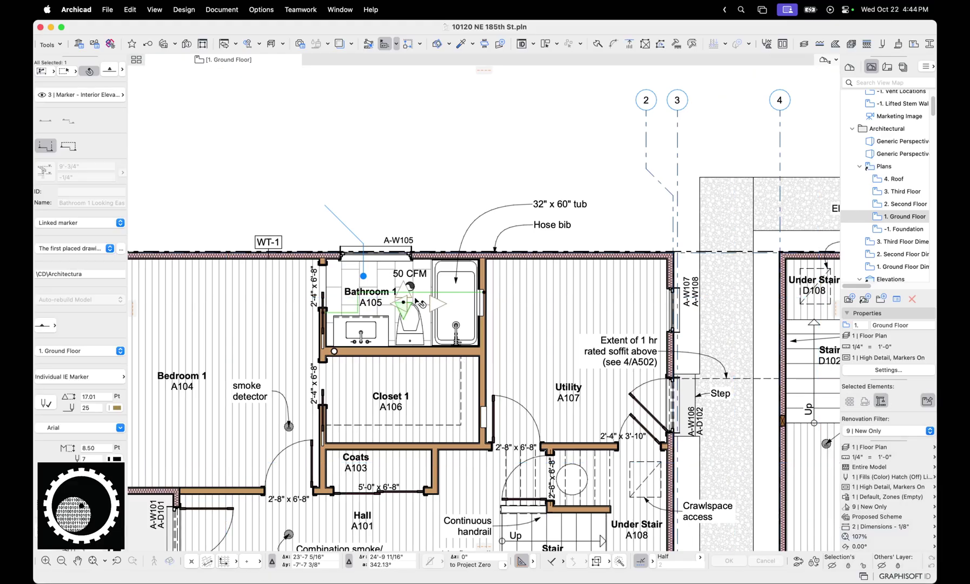
pyautogui.click(424, 296)
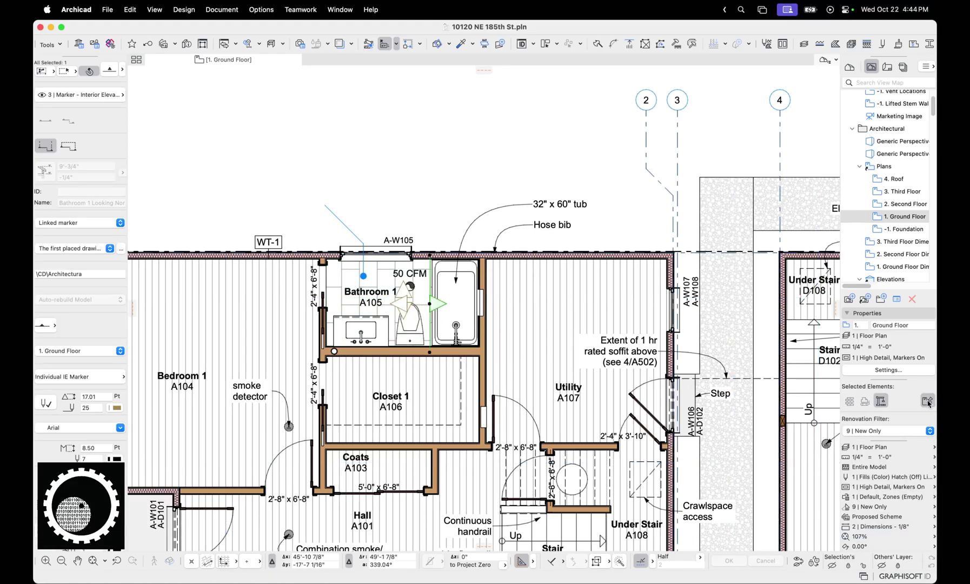
pyautogui.click(882, 565)
# With the filter back on 9 | New Only, delete the four Ground Floor interior elevation marker parts.
pyautogui.click(887, 430)
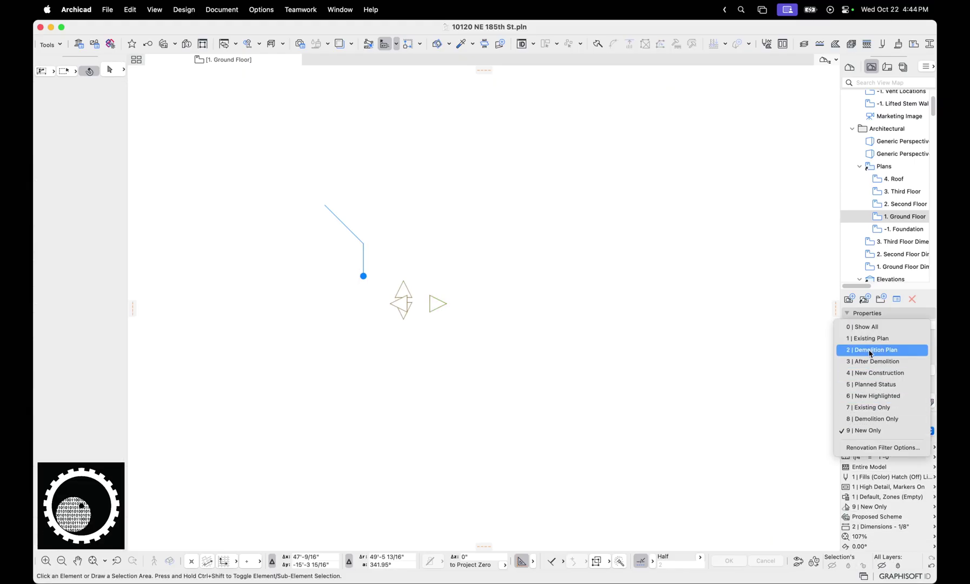
pyautogui.click(876, 373)
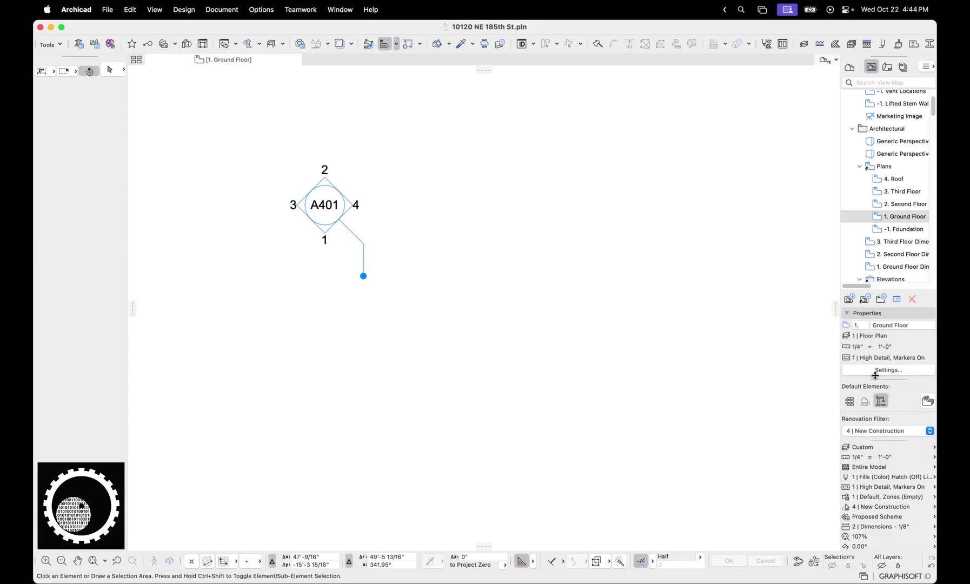
pyautogui.click(879, 430)
pyautogui.click(877, 488)
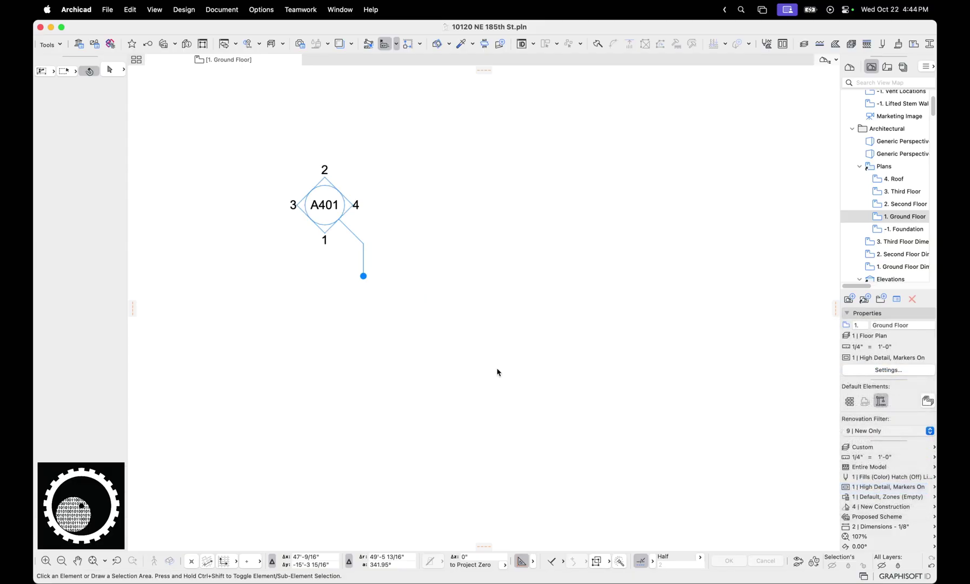
pyautogui.moveTo(517, 358)
pyautogui.mouseDown()
pyautogui.moveTo(383, 276)
pyautogui.moveTo(419, 282)
pyautogui.mouseUp()
pyautogui.press('Delete')
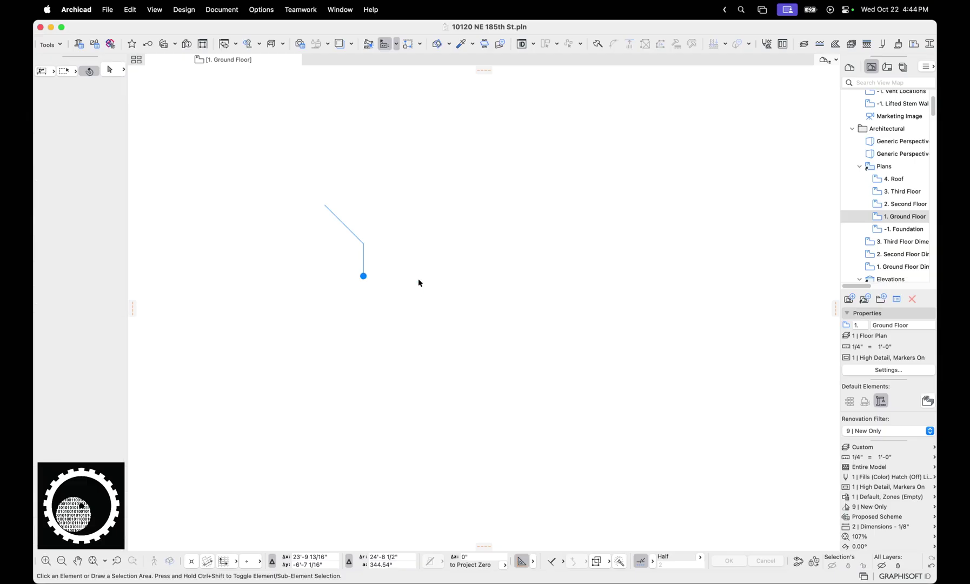
# Delete the leftover markers on the Second Floor and check the Third Floor for more.
pyautogui.press('super+Up')
pyautogui.press('super+Up')
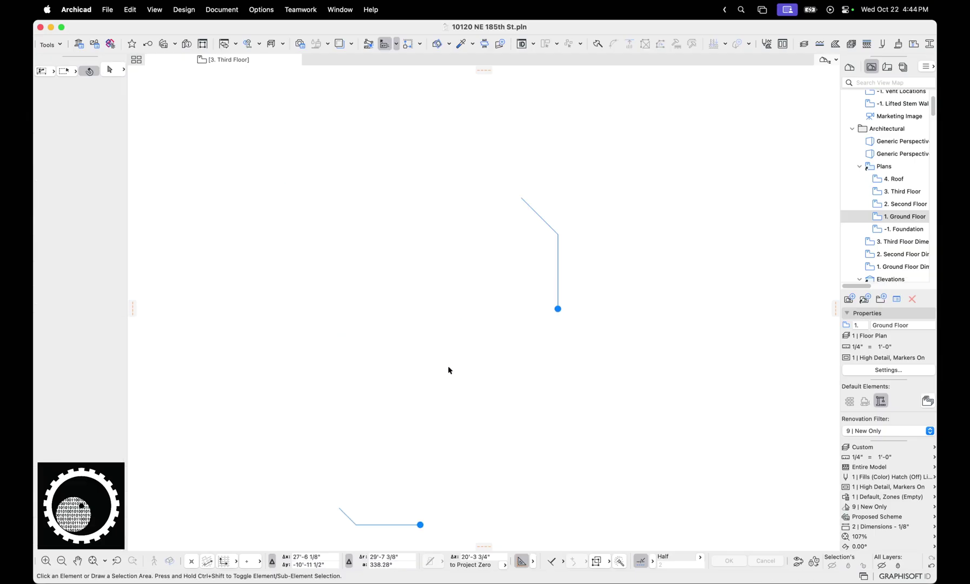
pyautogui.press('super+Down')
pyautogui.moveTo(448, 390); pyautogui.dragTo(352, 333)
pyautogui.press('Delete')
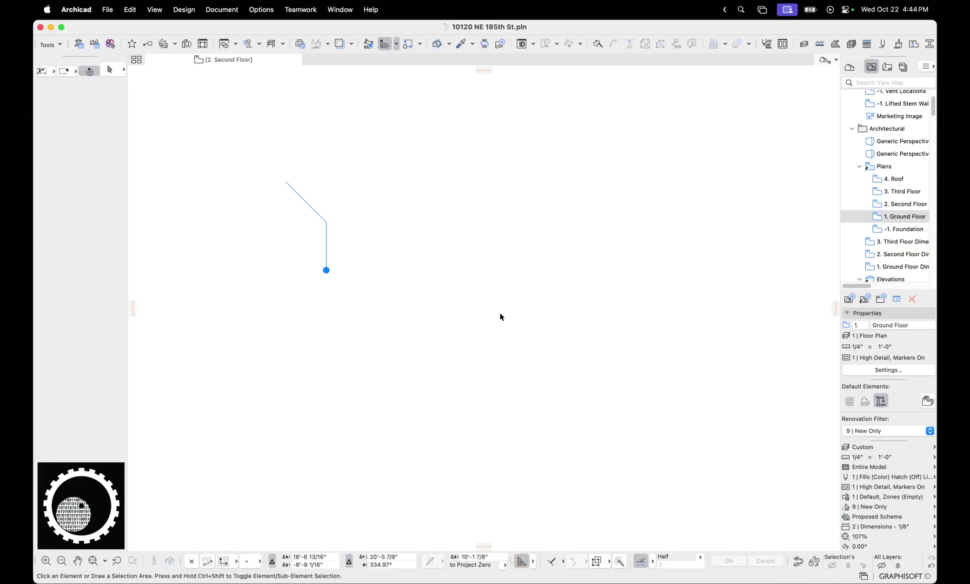
pyautogui.scroll(-5, 501, 317)
pyautogui.press('super+Up')
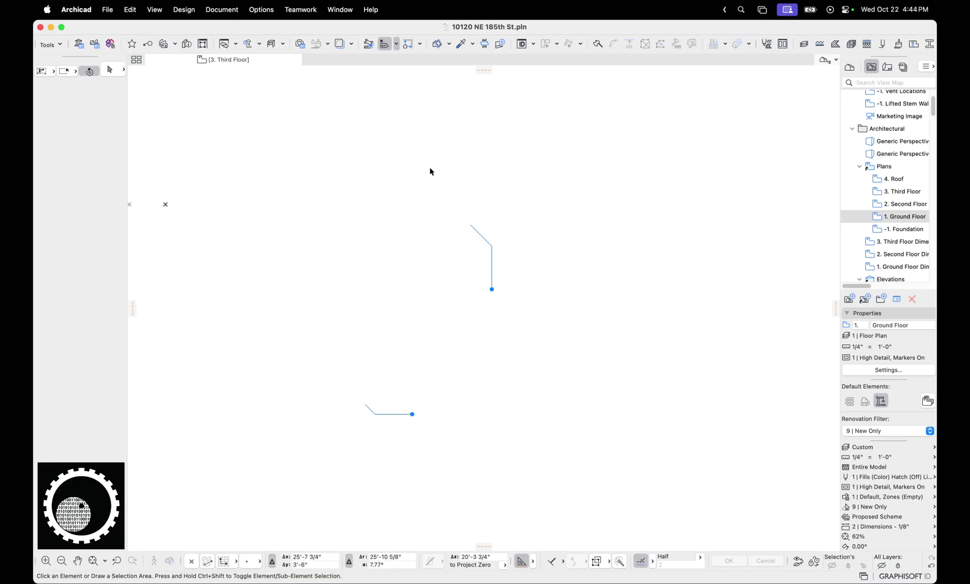
pyautogui.moveTo(459, 170); pyautogui.dragTo(426, 254)
# Return to the Ground Floor and set the renovation filter to 4 | New Construction.
pyautogui.press('super+Down')
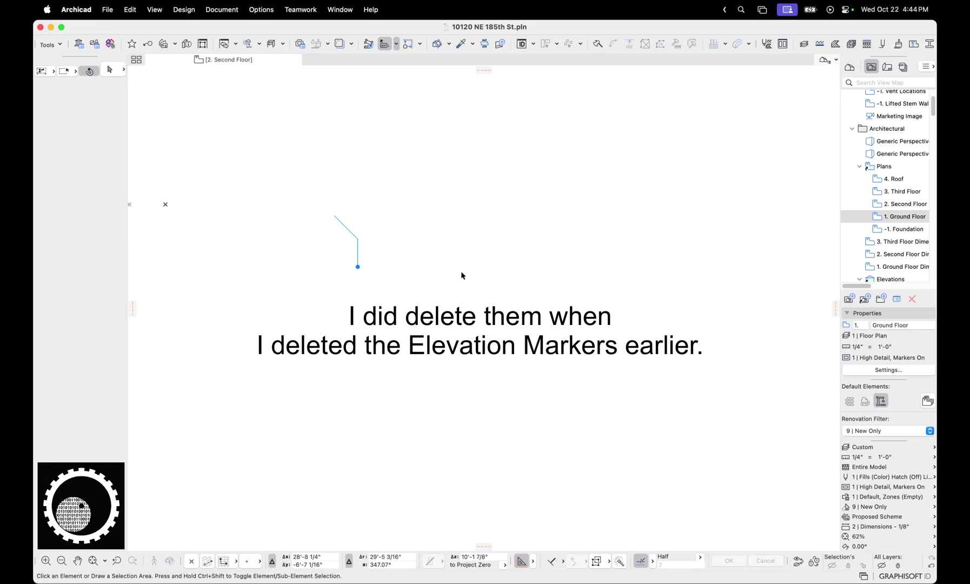
pyautogui.press('super+Down')
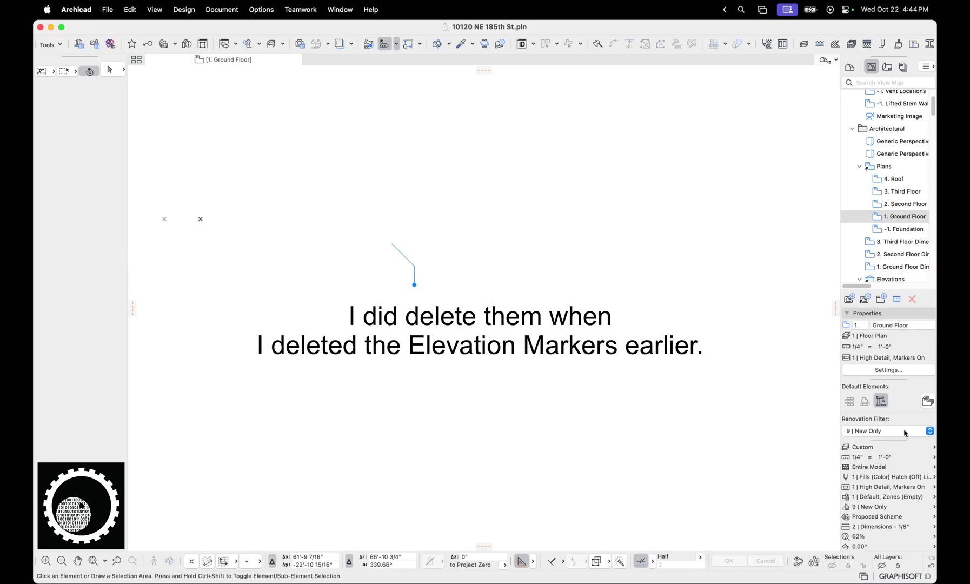
pyautogui.click(904, 432)
pyautogui.click(891, 373)
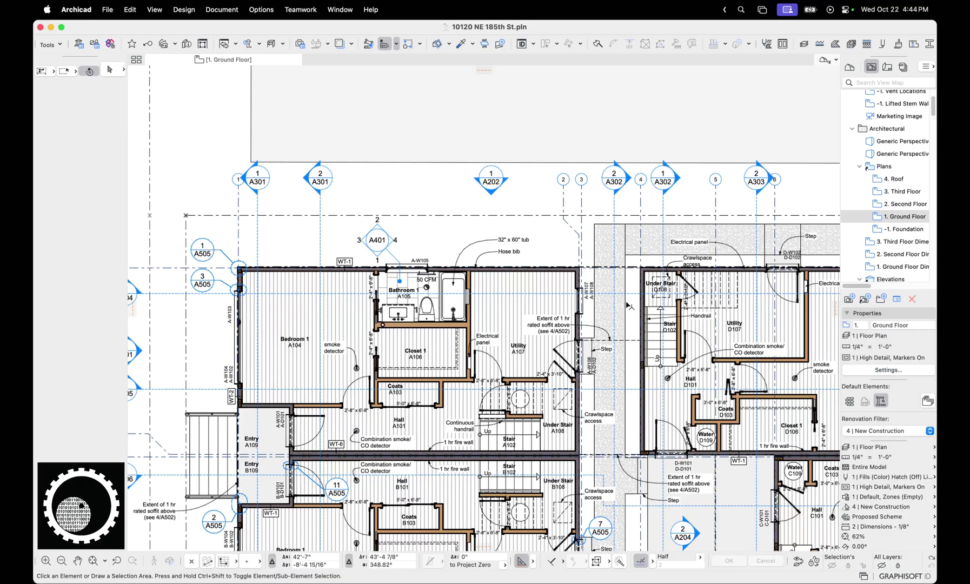
# Open the East Elevation from the View Map's Elevations and pick 1 Building Section.
pyautogui.scroll(-3, 491, 240)
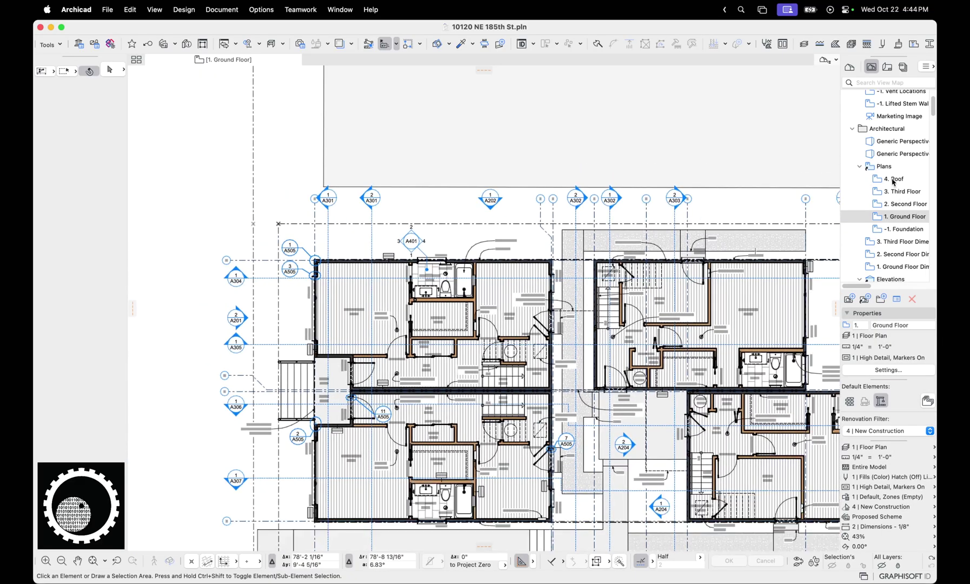
pyautogui.scroll(-3, 893, 182)
pyautogui.doubleClick(902, 232)
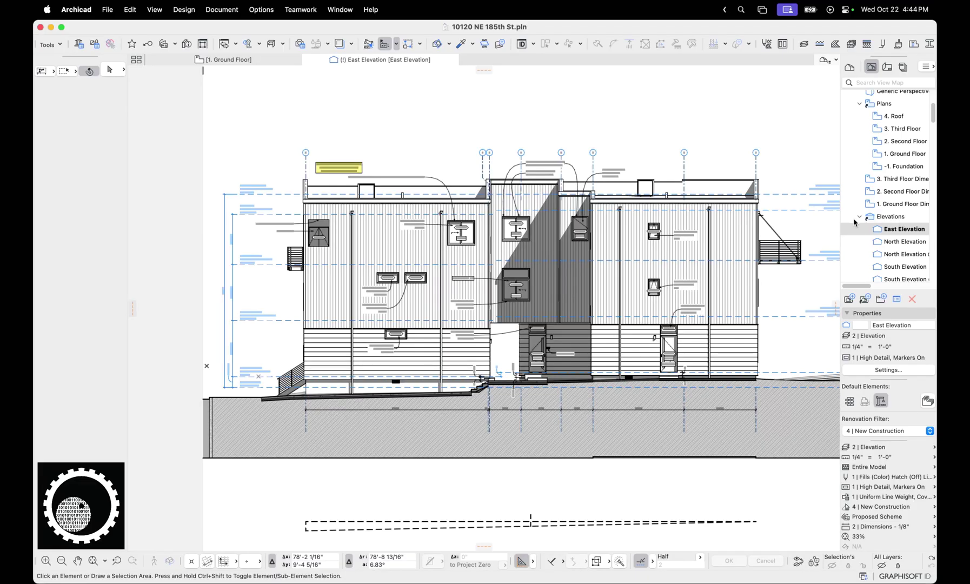
pyautogui.scroll(-10, 894, 227)
pyautogui.click(894, 107)
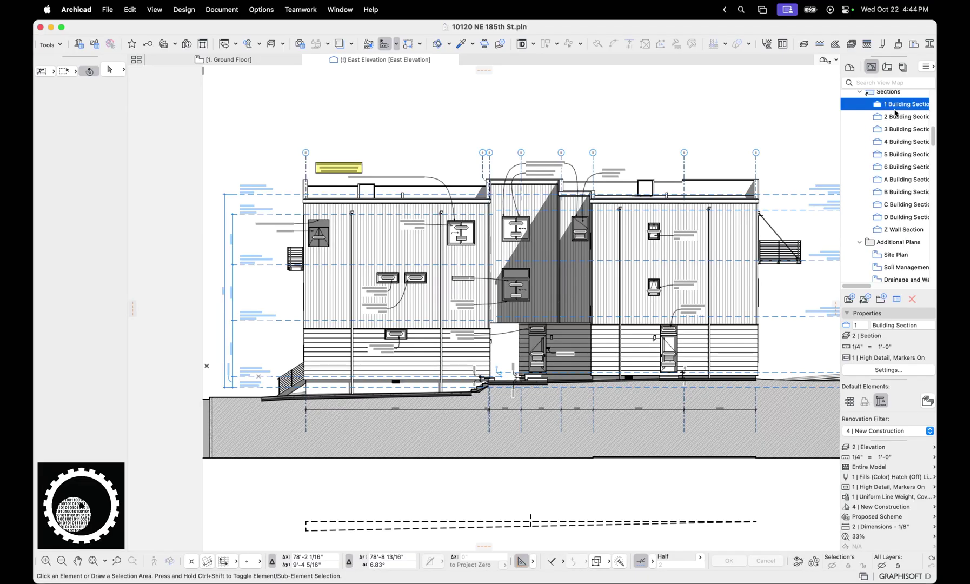
# Open 1 Building Section and select the 4/A503 detail marker, undoing an accidental move.
pyautogui.doubleClick(894, 107)
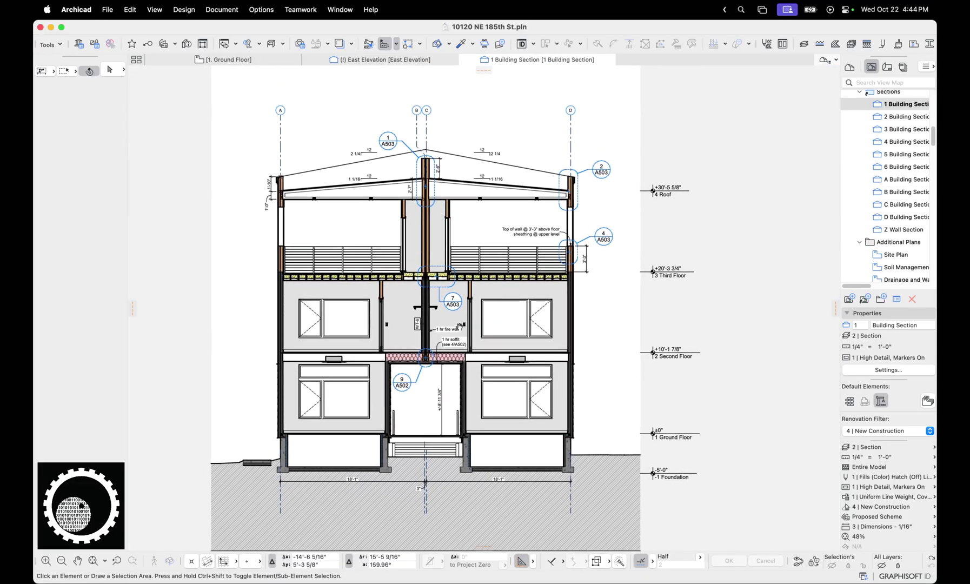
pyautogui.click(604, 238)
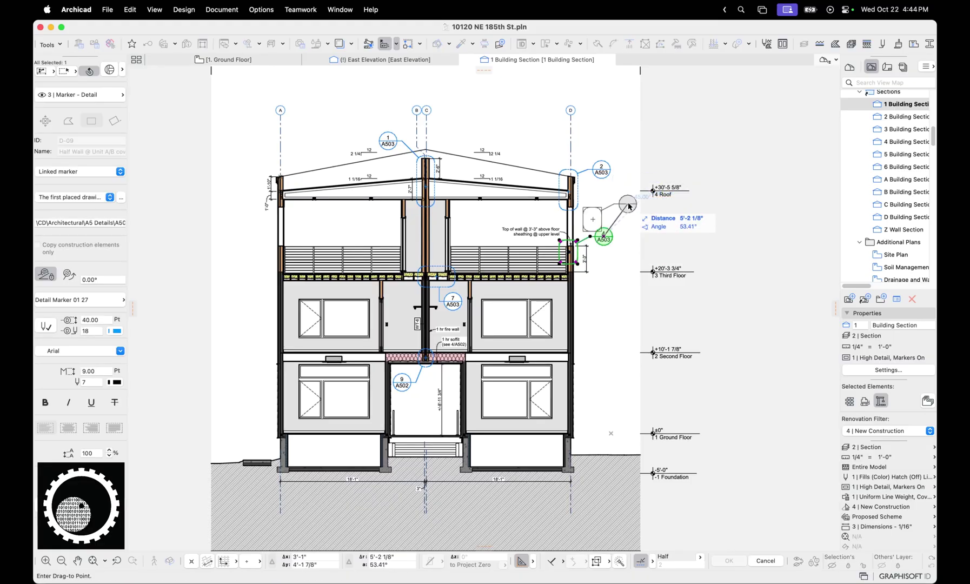
pyautogui.press('super+z')
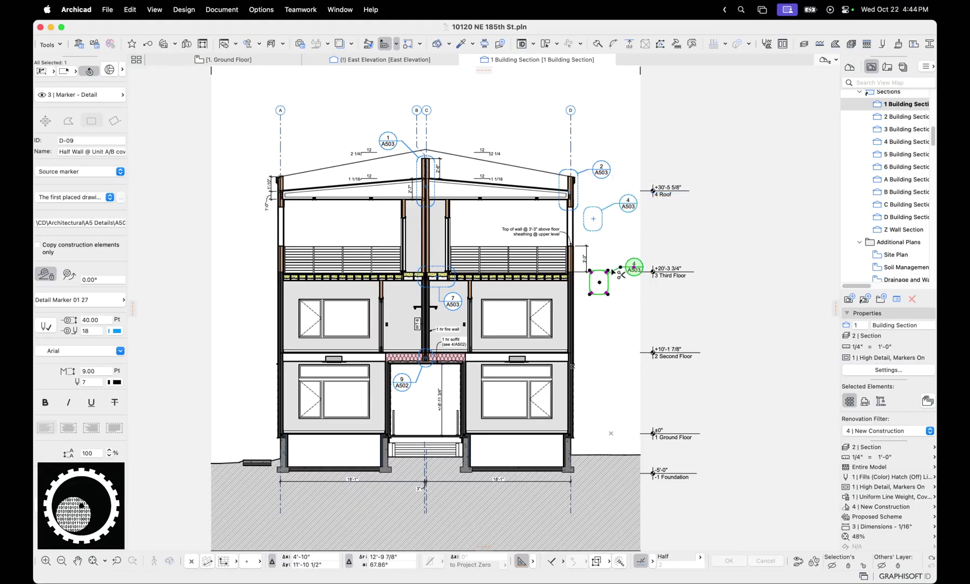
# Set the filter to 0 | Show All and move one 4/A503 marker beside the Third Floor level.
pyautogui.click(879, 431)
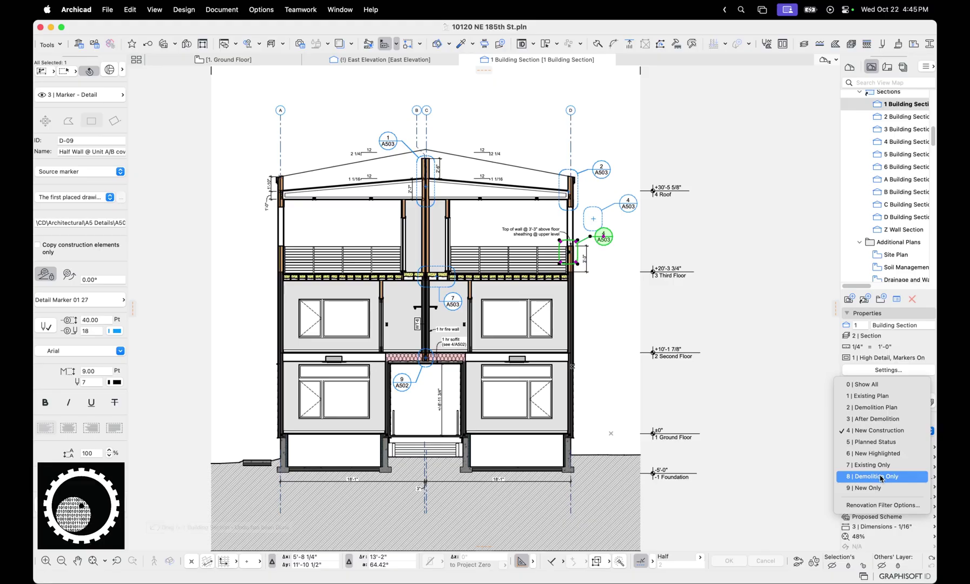
pyautogui.click(868, 388)
pyautogui.moveTo(605, 238); pyautogui.dragTo(654, 272)
pyautogui.click(632, 212)
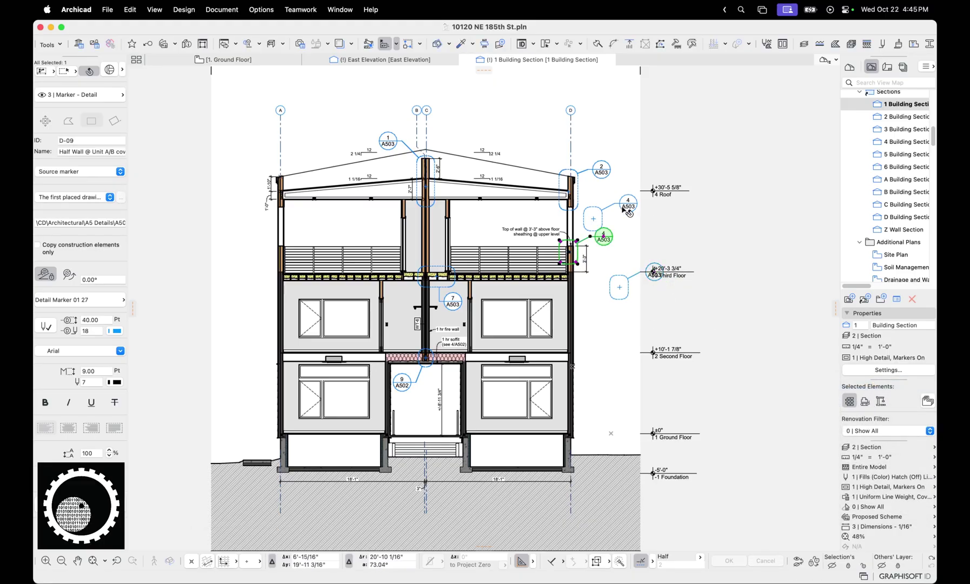
pyautogui.click(695, 223)
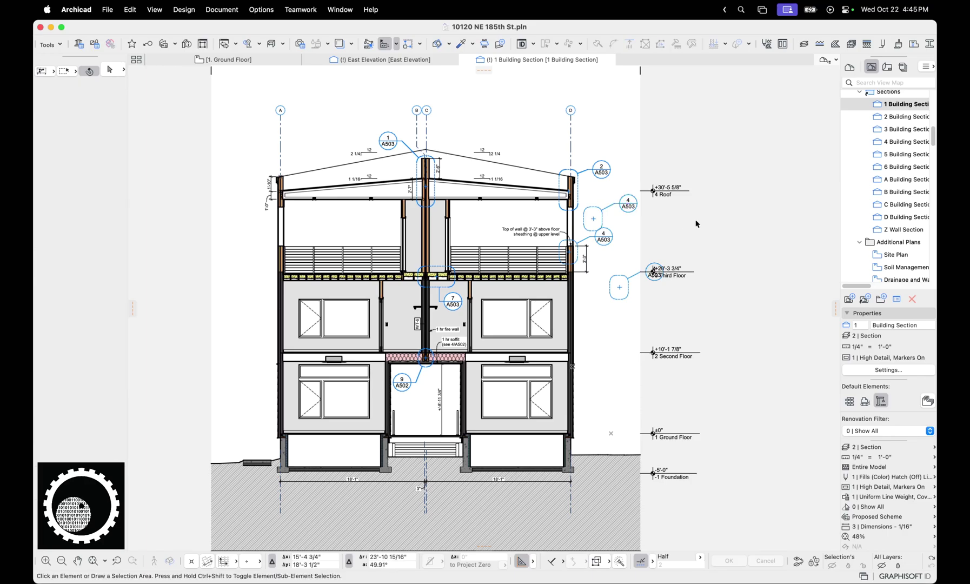
# In Find & Select, set Element Type to Elevation, try a 'linked' criterion, then close the palette.
pyautogui.press('super+f')
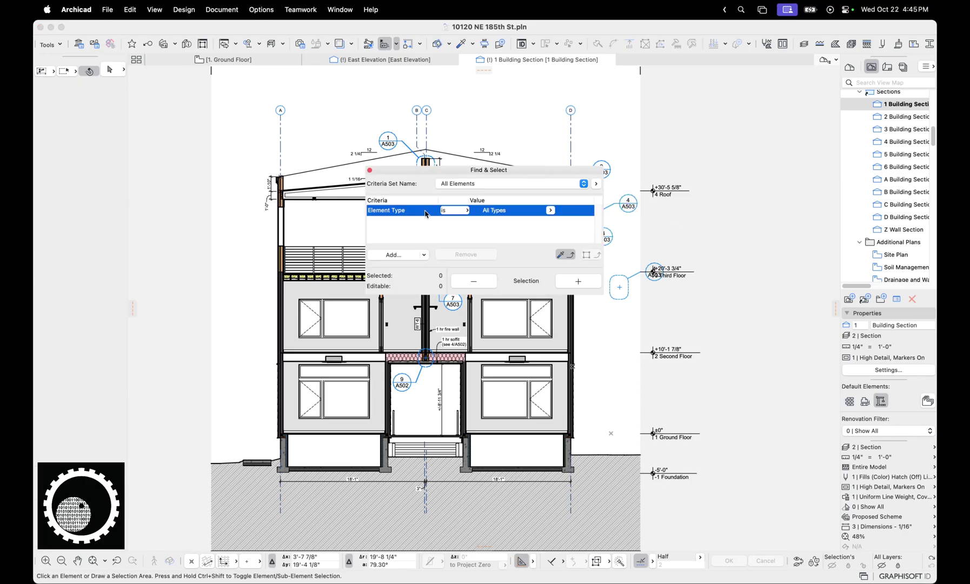
pyautogui.click(550, 210)
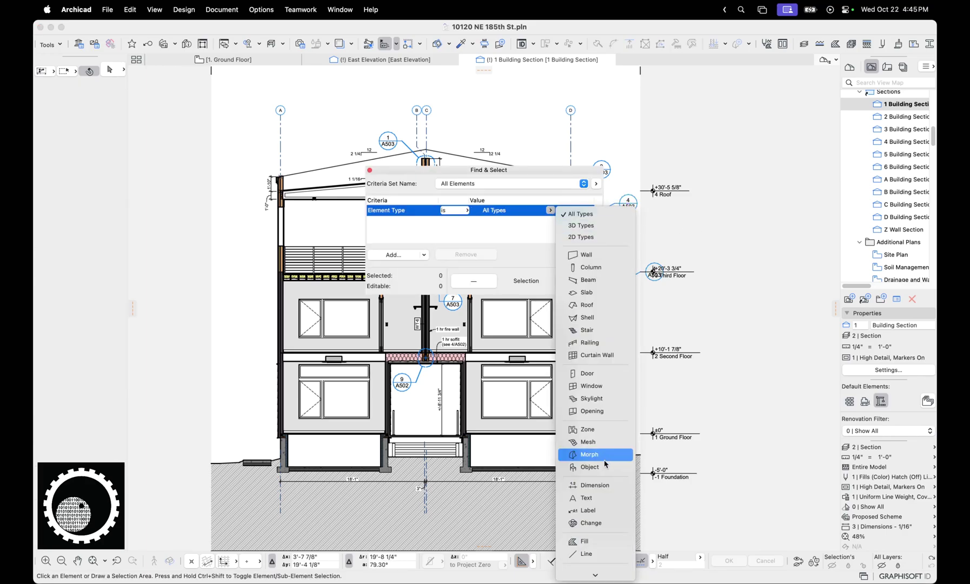
pyautogui.click(601, 455)
pyautogui.click(394, 254)
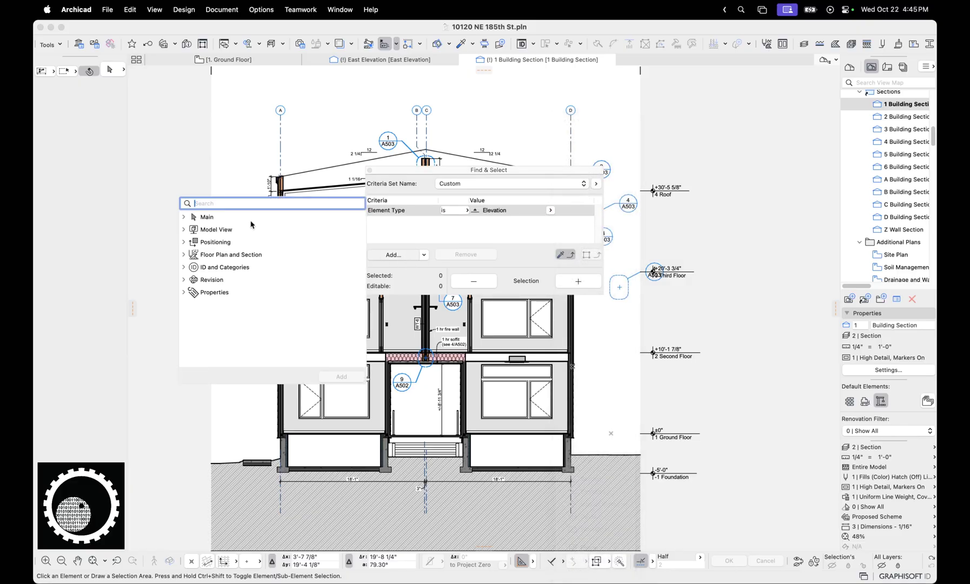
pyautogui.write('linked')
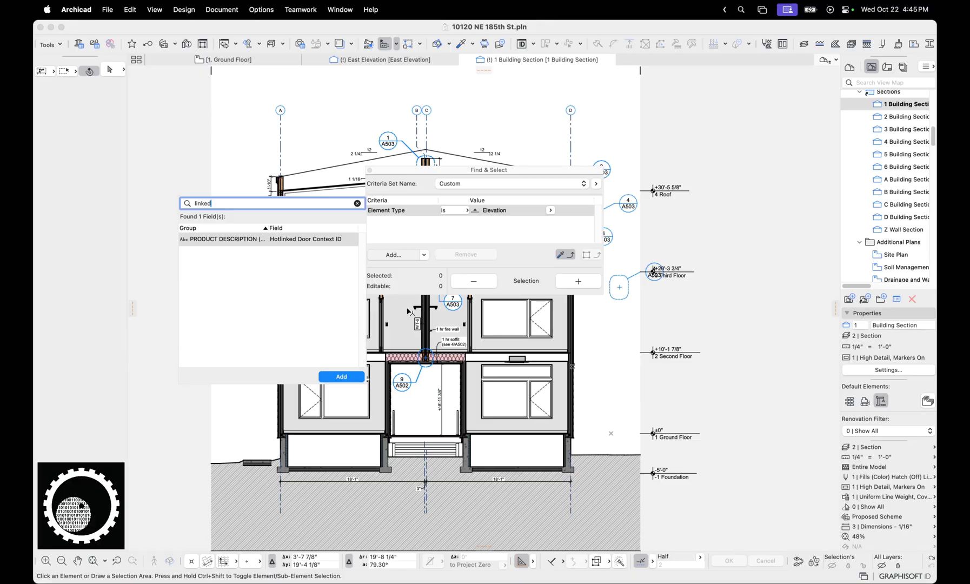
pyautogui.press('Escape')
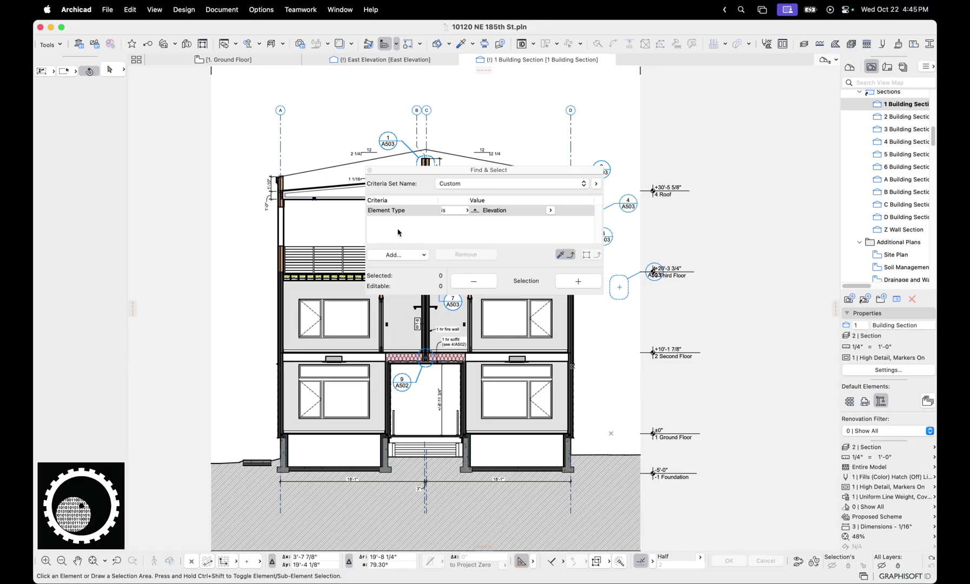
pyautogui.click(369, 171)
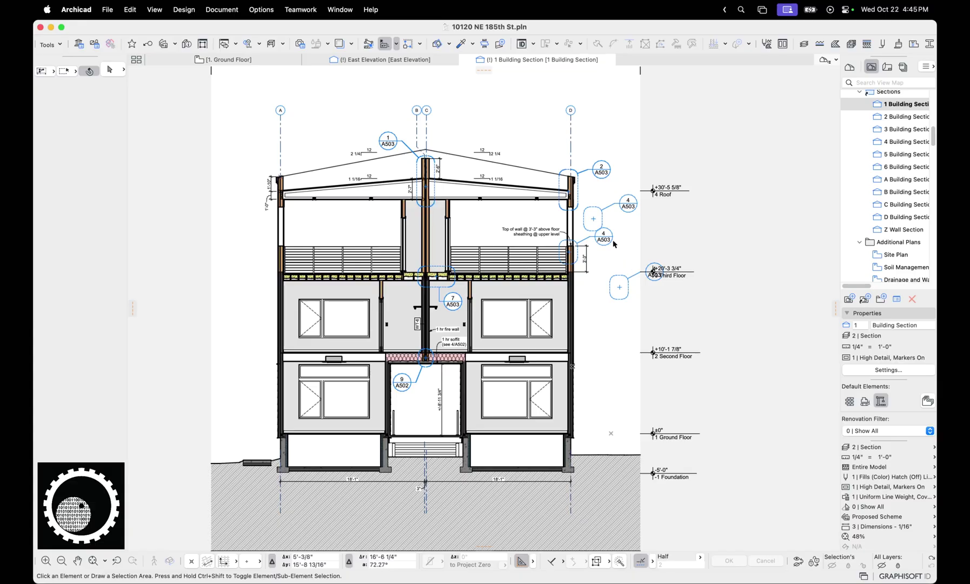
# Drag copies of detail marker 1/A503 up and to the left in the section.
pyautogui.click(604, 237)
pyautogui.click(387, 141)
pyautogui.keyDown('alt'); pyautogui.moveTo(388, 142); pyautogui.dragTo(290, 129); pyautogui.keyUp('alt')
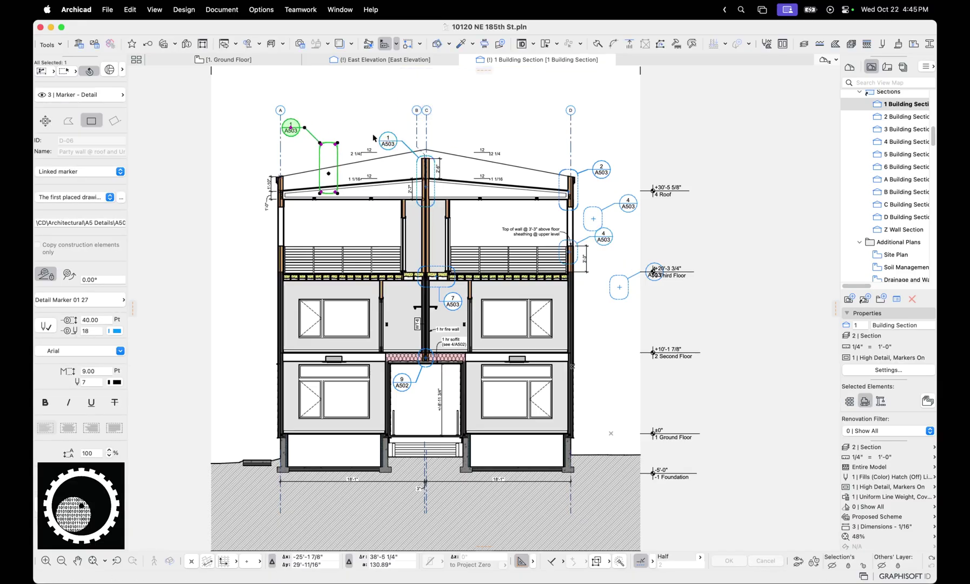
pyautogui.click(390, 144)
pyautogui.keyDown('alt'); pyautogui.moveTo(389, 143); pyautogui.dragTo(327, 95); pyautogui.keyUp('alt')
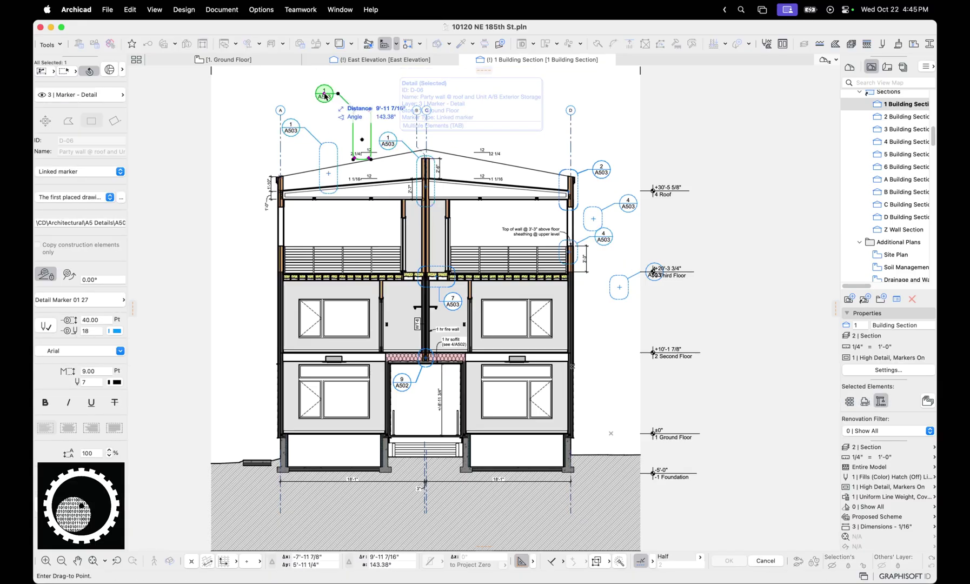
# Check the 1/A503 and 9/A502 markers, then set the Renovation Filter to 8 | Demolition Only.
pyautogui.click(392, 144)
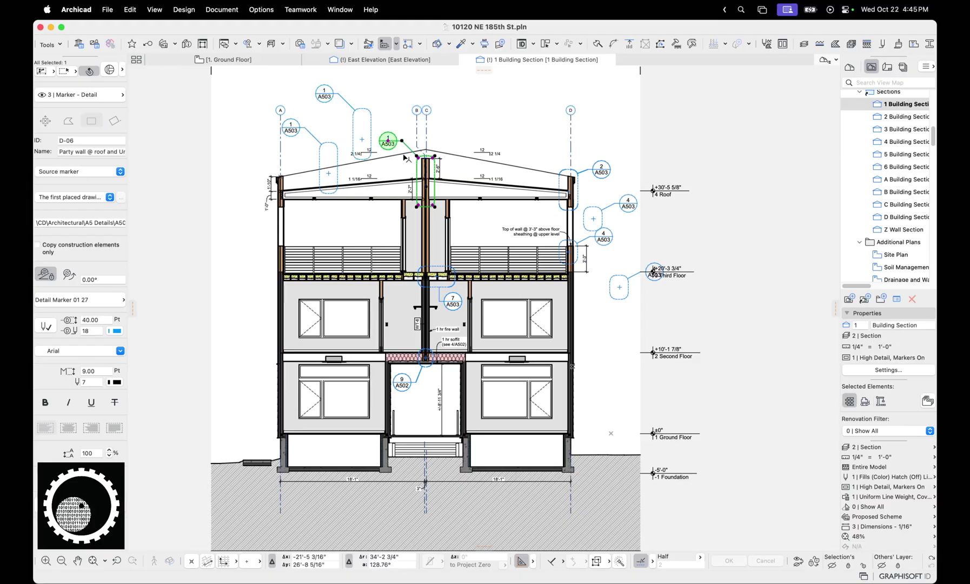
pyautogui.click(407, 383)
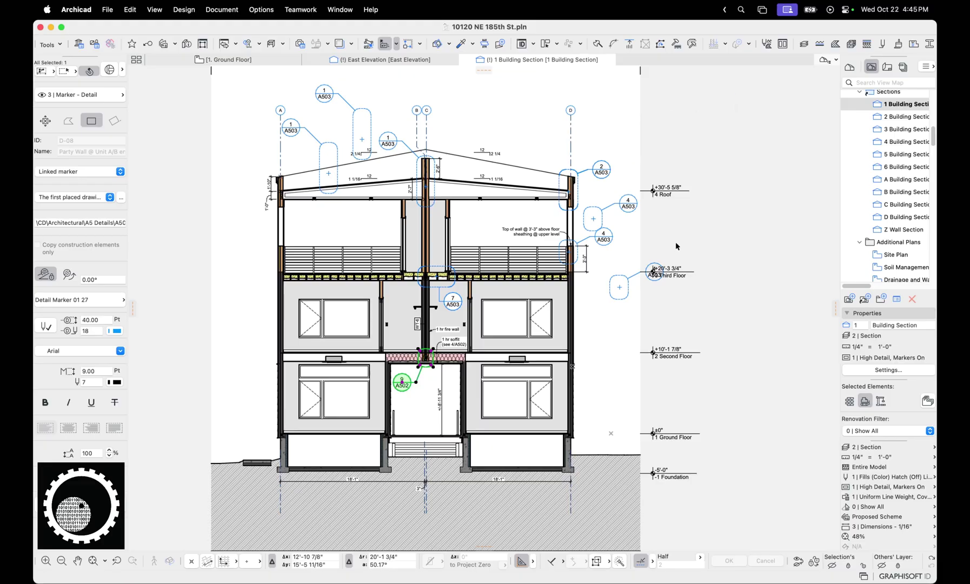
pyautogui.click(887, 430)
pyautogui.click(886, 522)
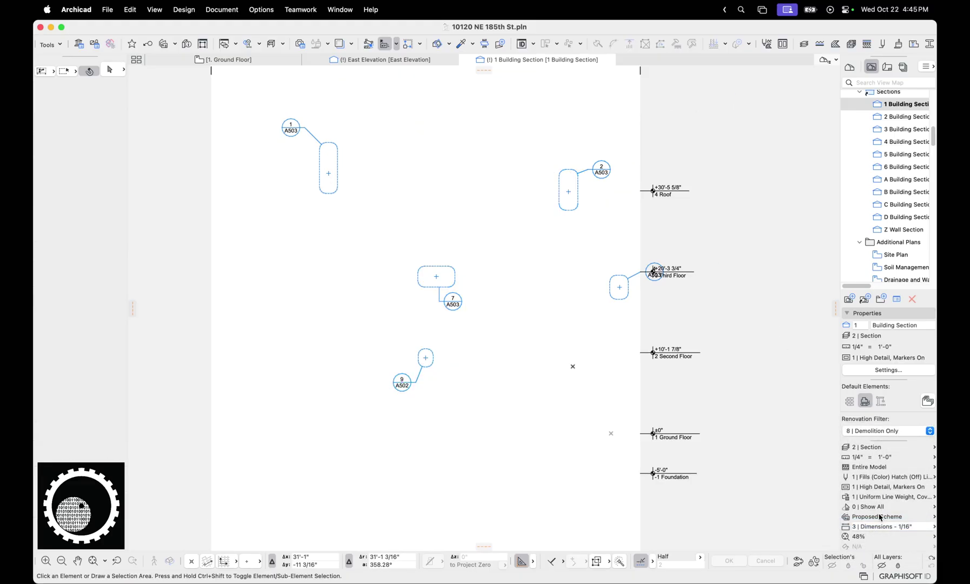
# Delete the four demolition markers, switch to 9 | New Only, and select the roof detail marker.
pyautogui.moveTo(601, 460); pyautogui.dragTo(237, 143)
pyautogui.press('Delete')
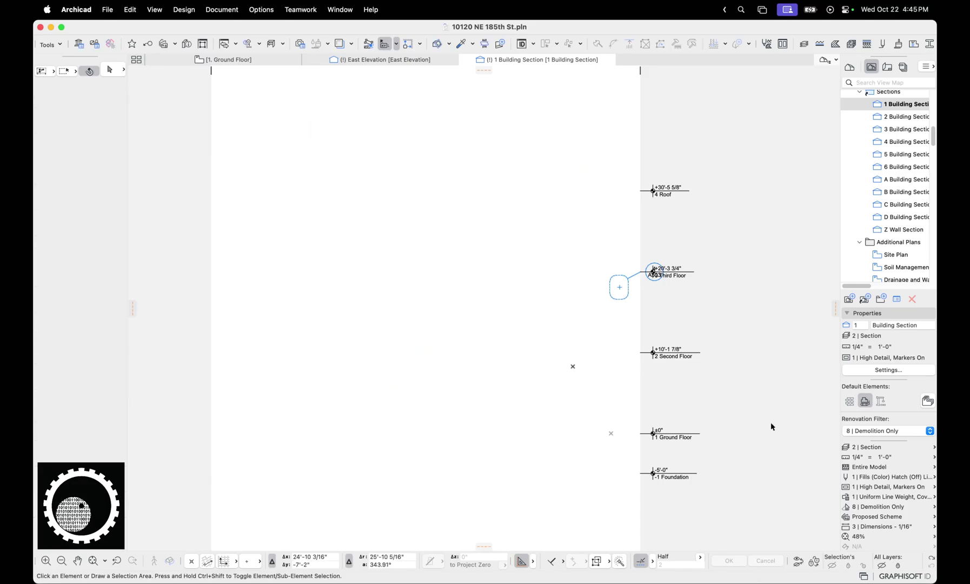
pyautogui.click(875, 431)
pyautogui.click(879, 442)
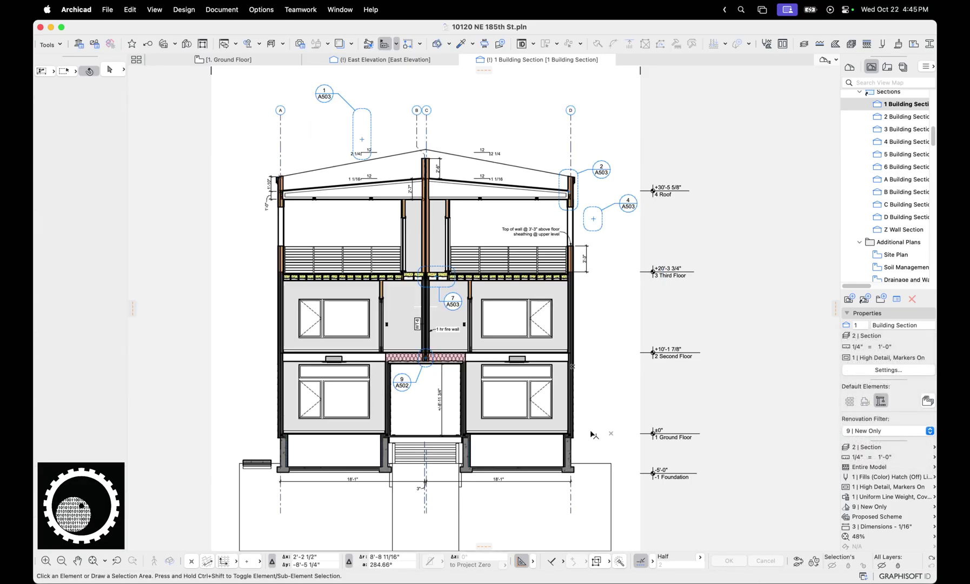
pyautogui.click(597, 211)
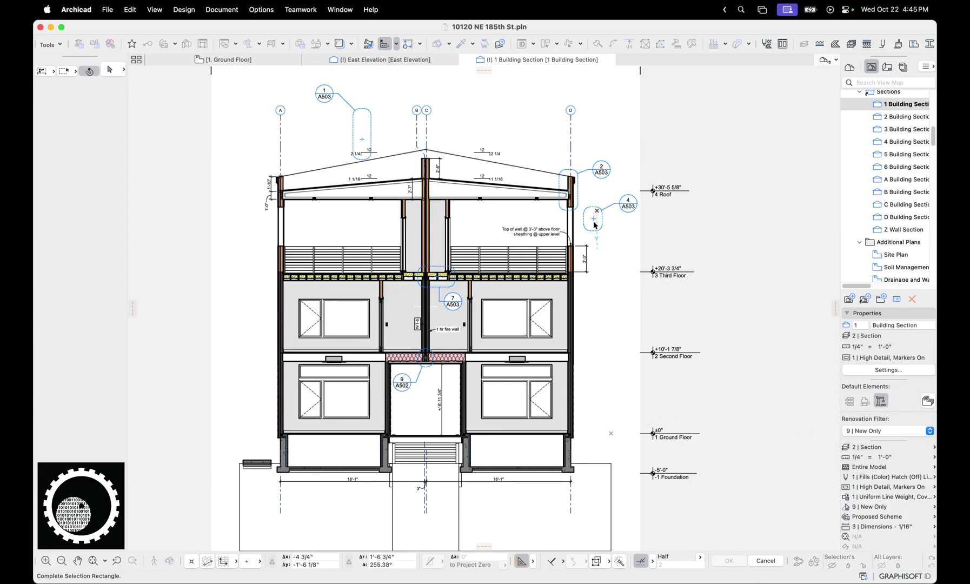
pyautogui.click(600, 222)
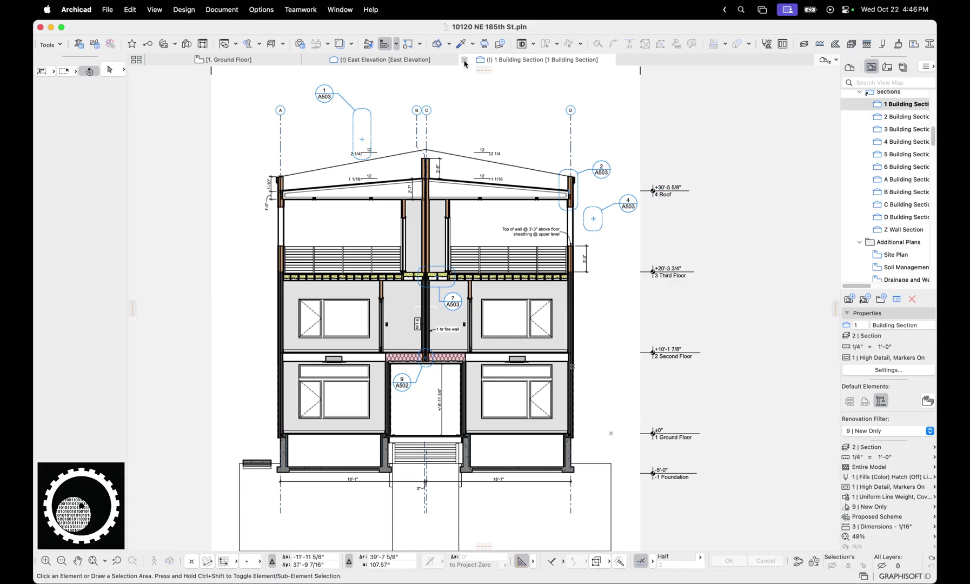
# Leave 1 Building Section for the 1. Ground Floor plan and bring up the Renovation Filter list.
pyautogui.click(465, 61)
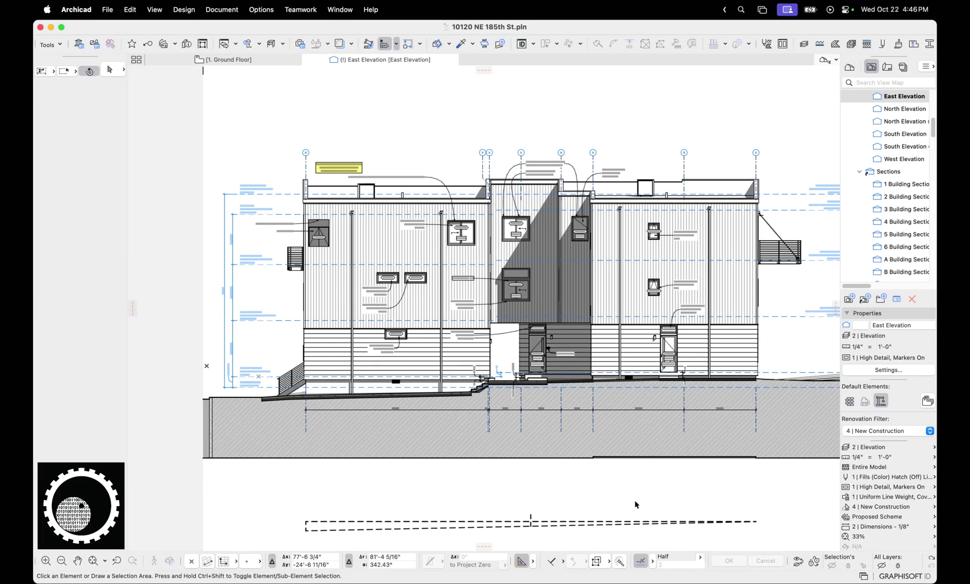
pyautogui.click(276, 63)
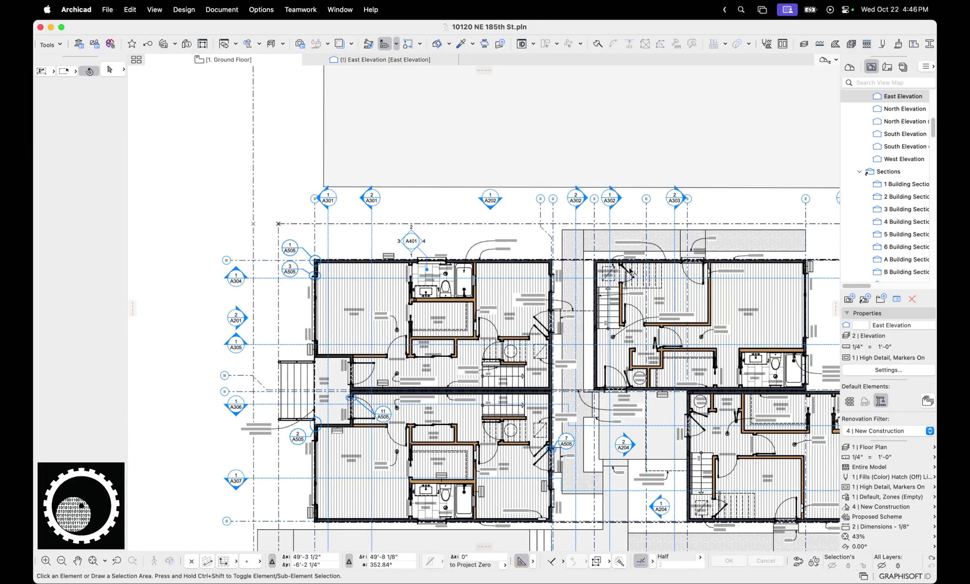
pyautogui.click(372, 199)
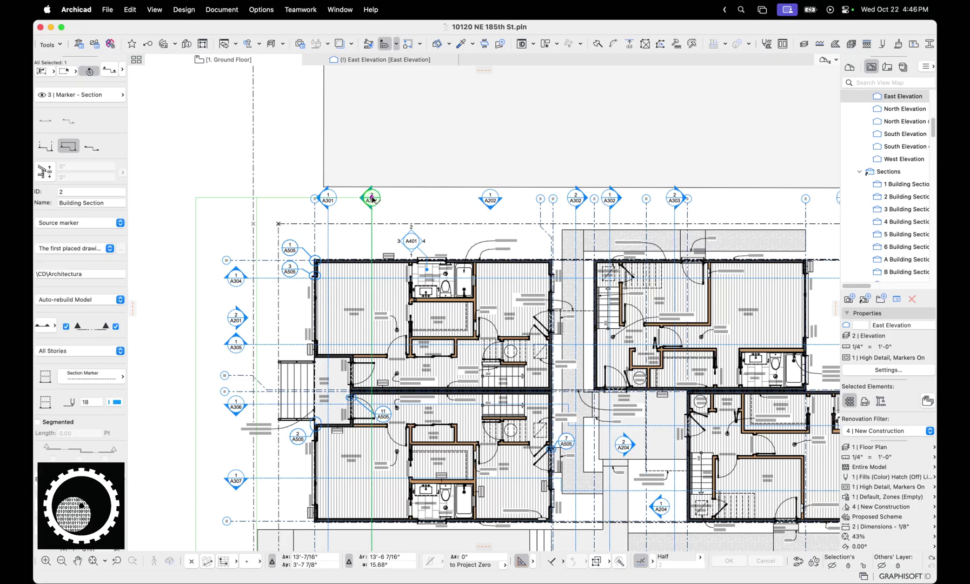
pyautogui.click(418, 204)
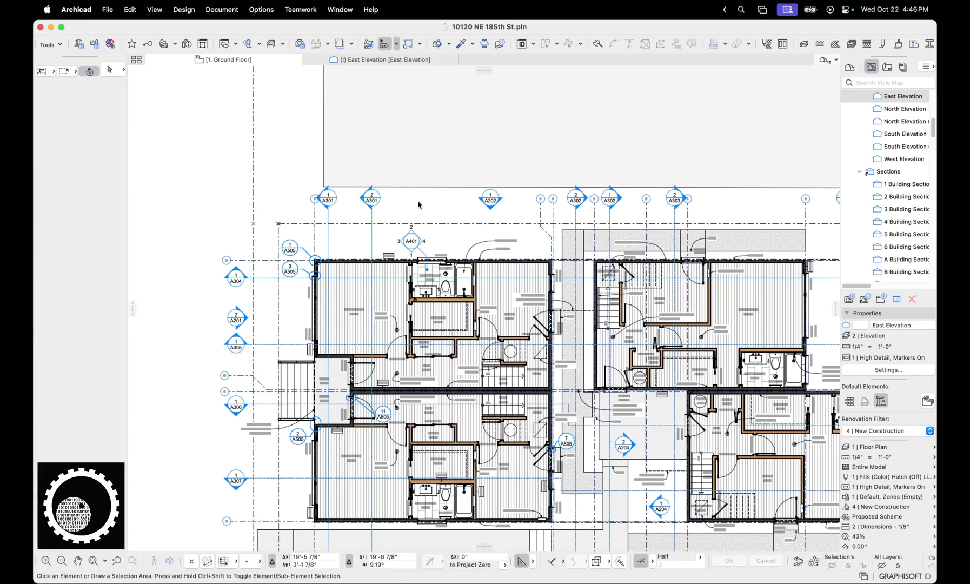
pyautogui.click(886, 431)
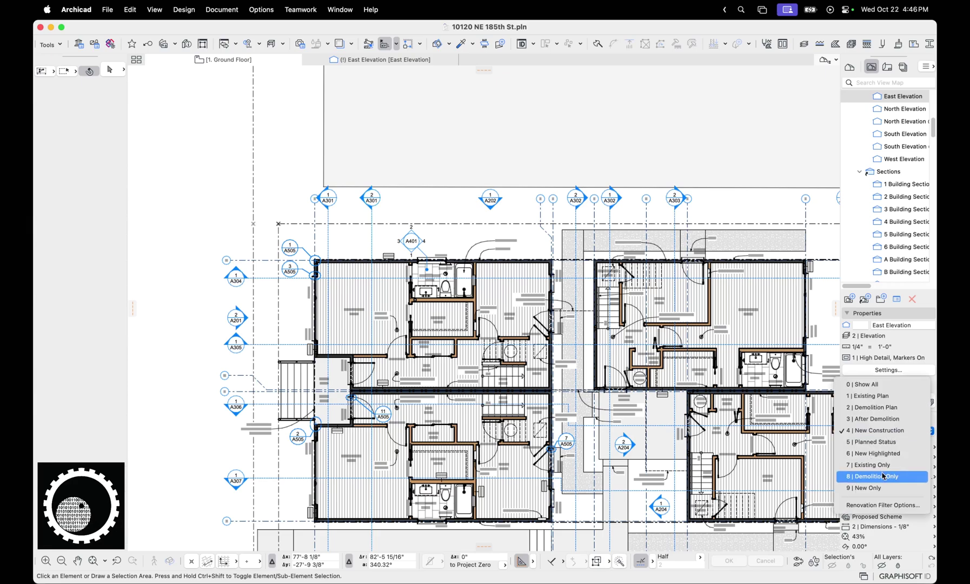
pyautogui.click(880, 508)
pyautogui.scroll(-2, 361, 198)
pyautogui.click(359, 194)
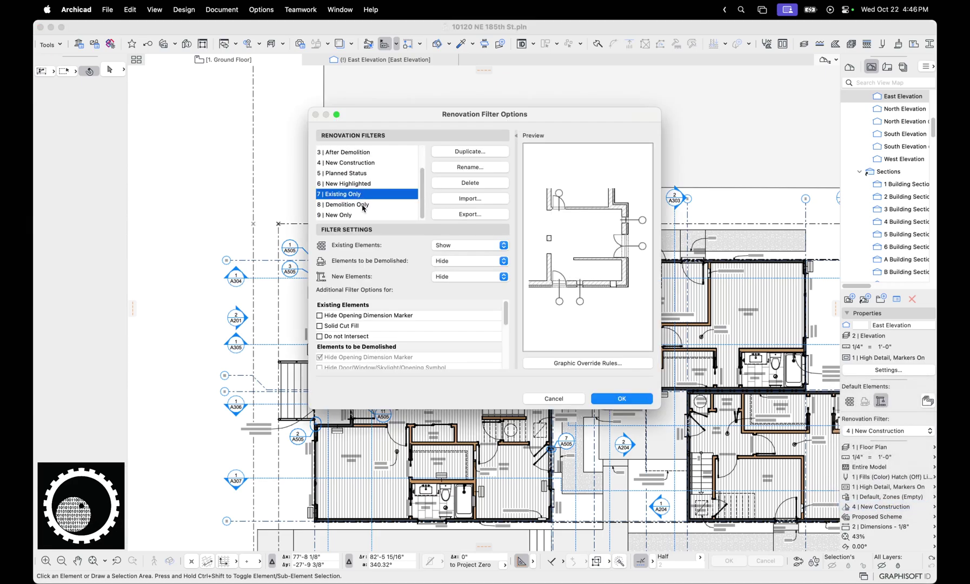
pyautogui.click(363, 205)
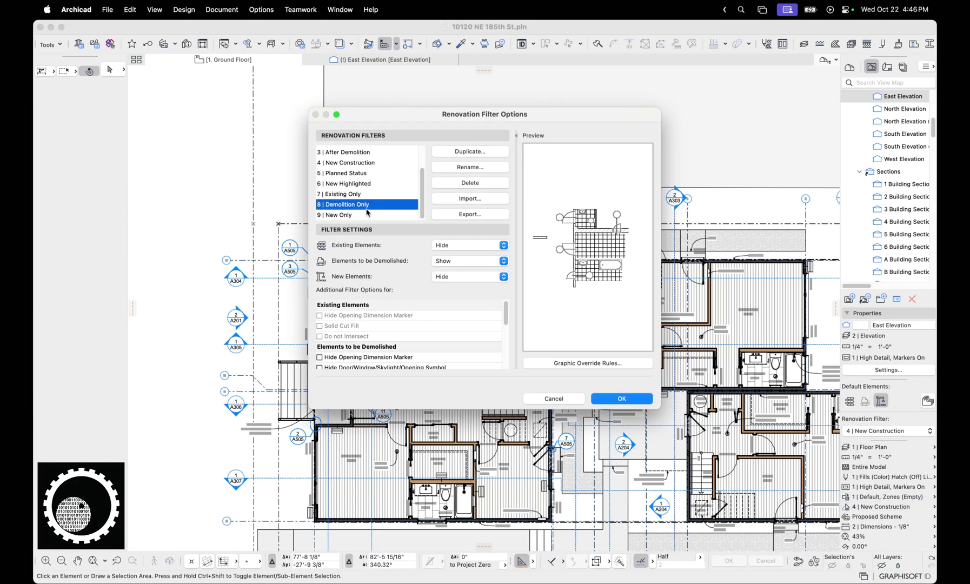
pyautogui.click(362, 215)
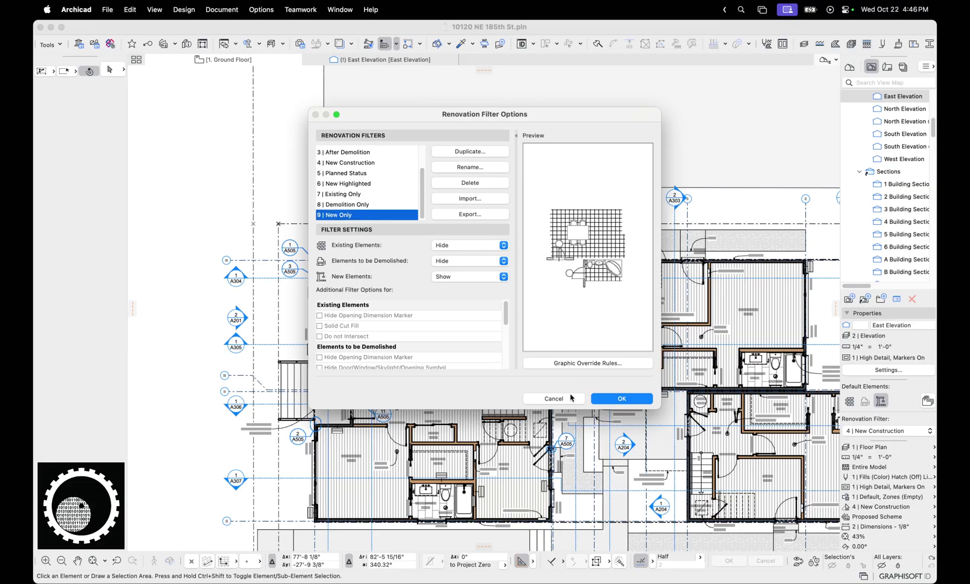
pyautogui.click(571, 399)
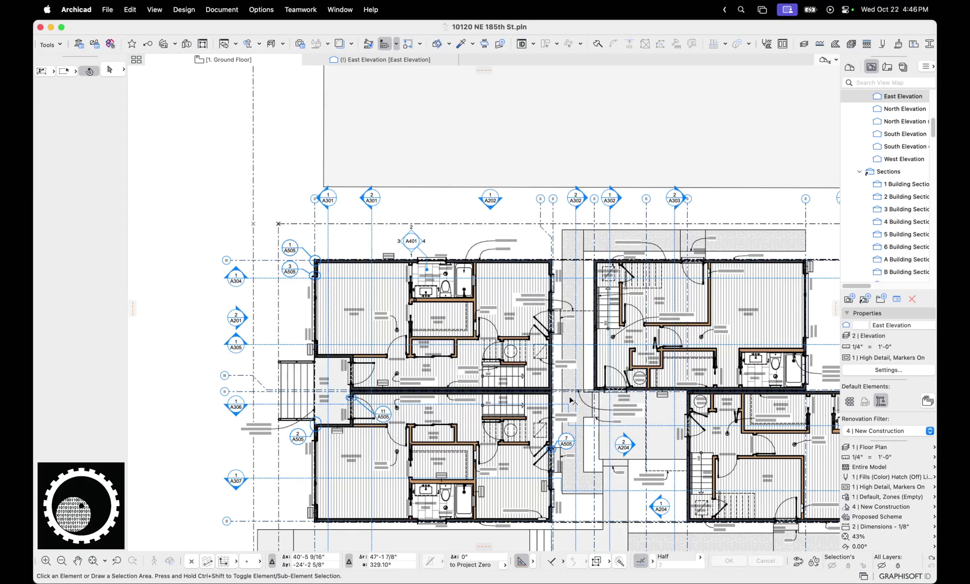